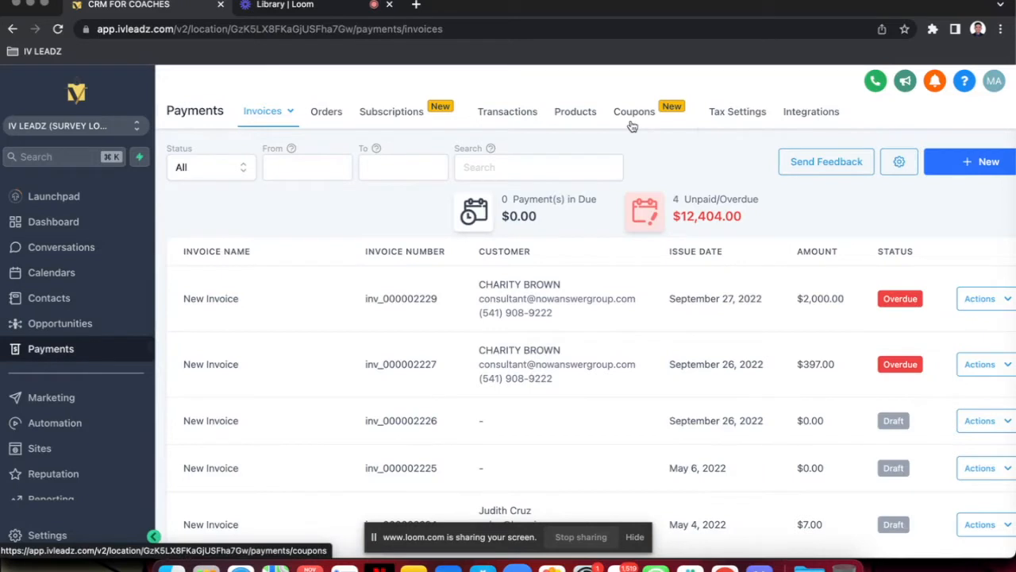
Start creating a new coupon in the payments coupons section and name it CRM DISCOUNT
{"action": "left_click", "coordinate": [630, 123]}
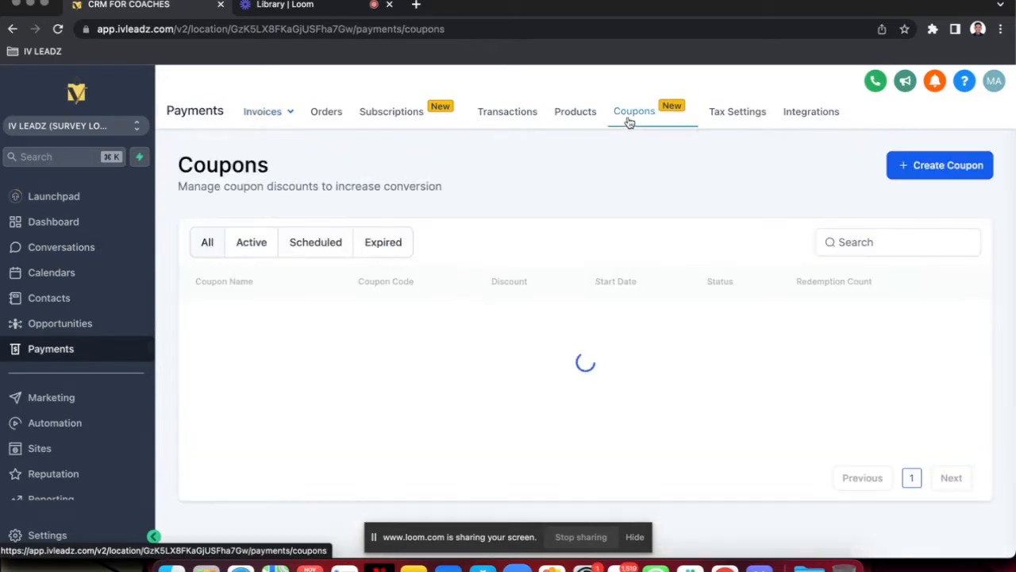
{"action": "left_click", "coordinate": [917, 165]}
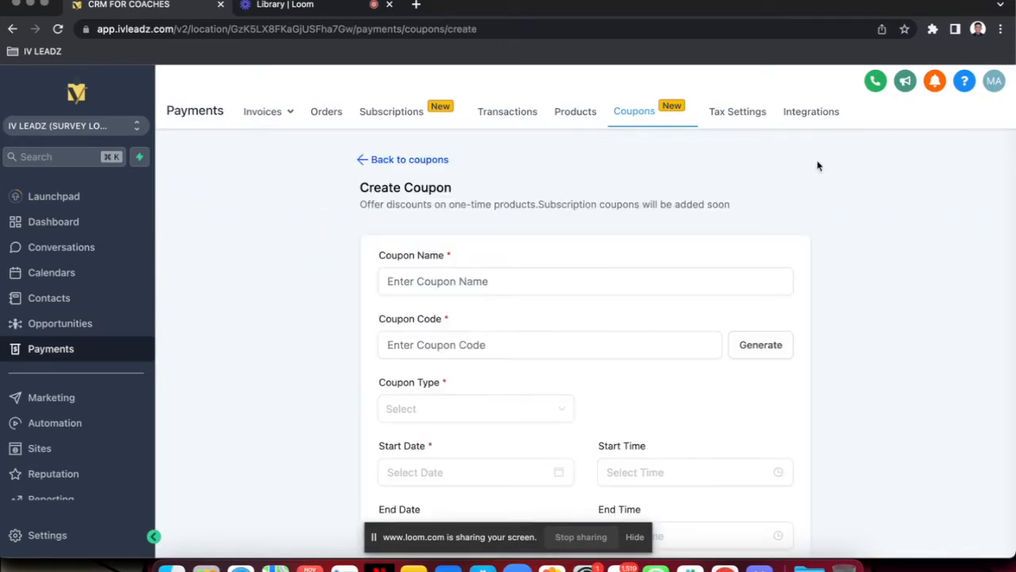
{"action": "scroll", "coordinate": [820, 166], "scroll_direction": "down", "scroll_amount": 2}
{"action": "left_click", "coordinate": [418, 187]}
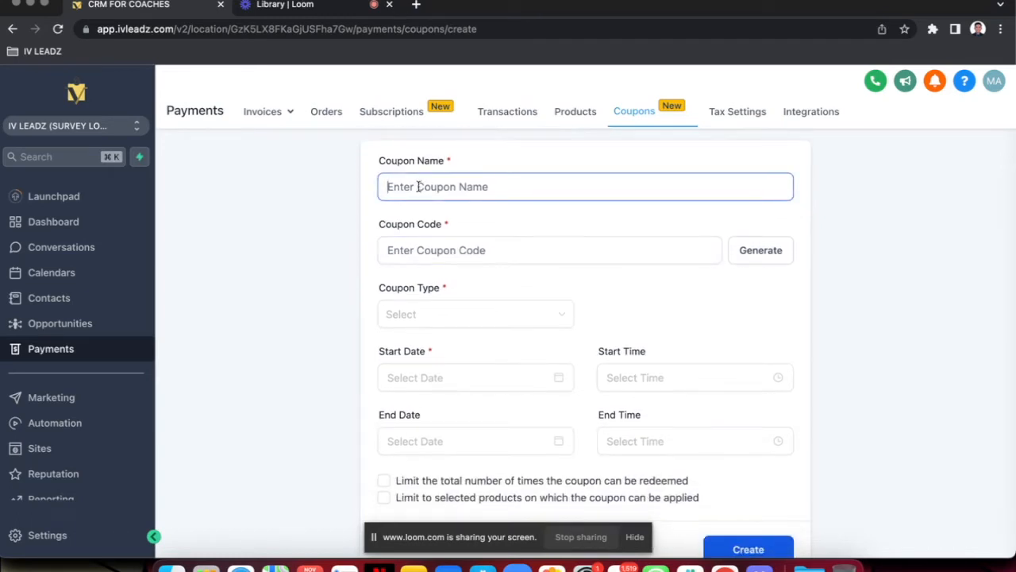
{"action": "type", "text": "CR"}
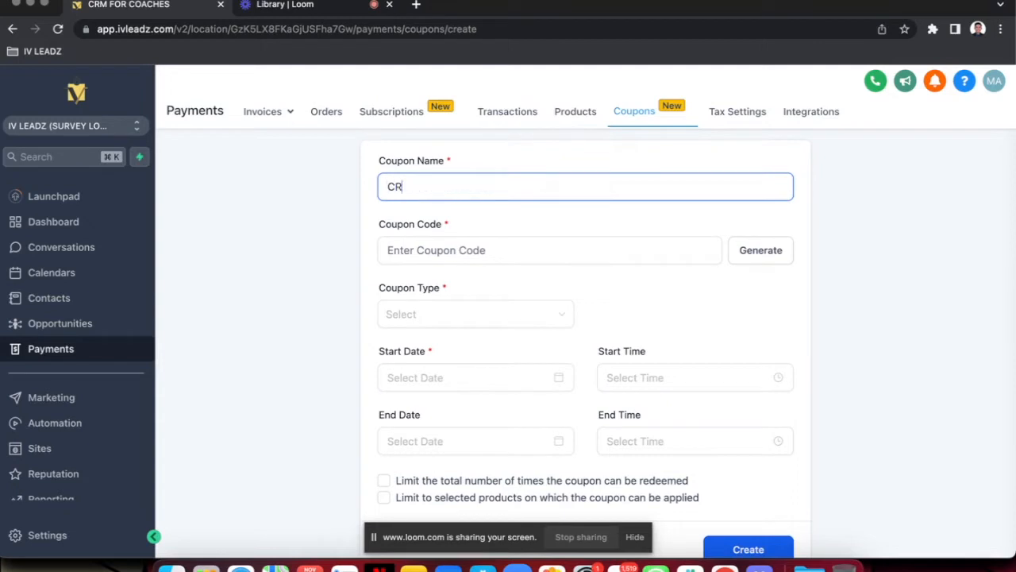
{"action": "type", "text": "M DISCOUNT"}
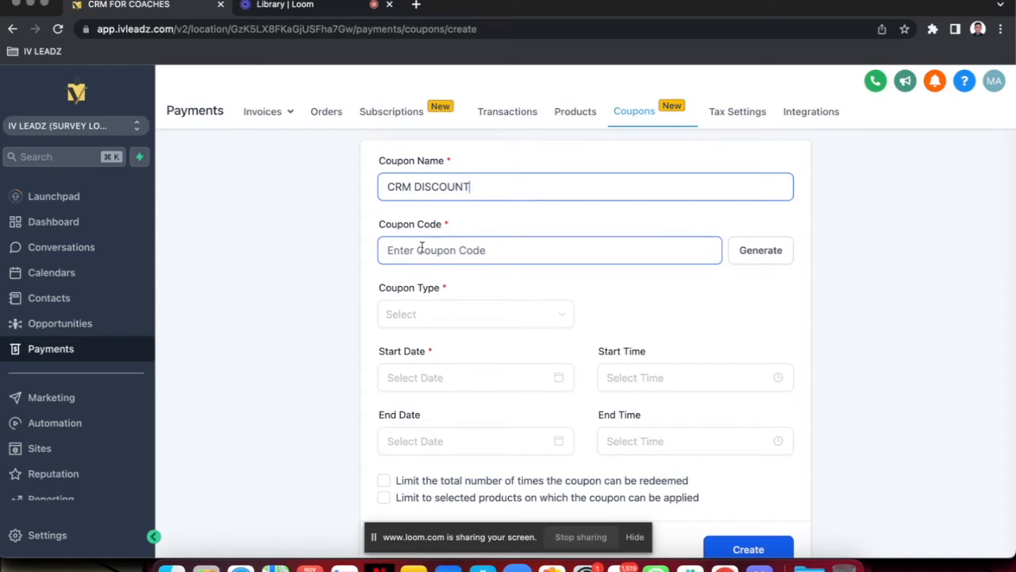
Generate a coupon code and replace it with the custom code IVLEADZCRM
{"action": "left_click", "coordinate": [751, 263]}
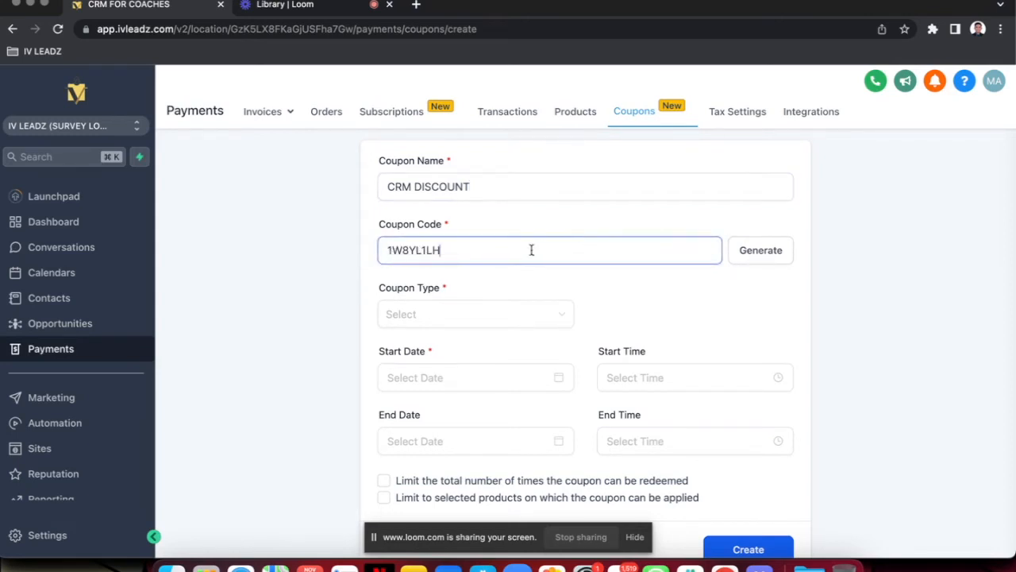
{"action": "left_click_drag", "start_coordinate": [531, 247], "coordinate": [356, 254]}
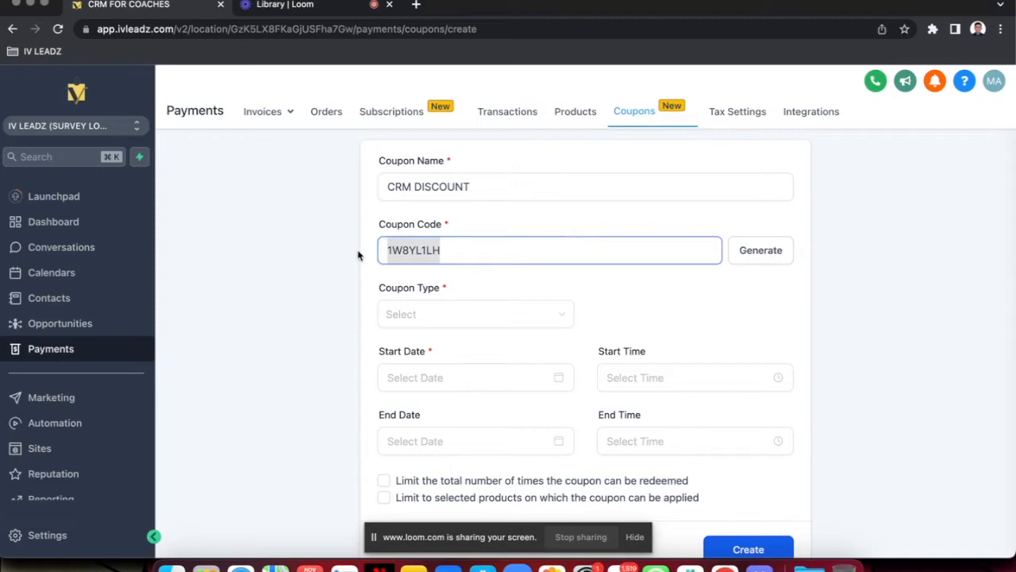
{"action": "key", "text": "BackSpace"}
{"action": "type", "text": "IVLEA"}
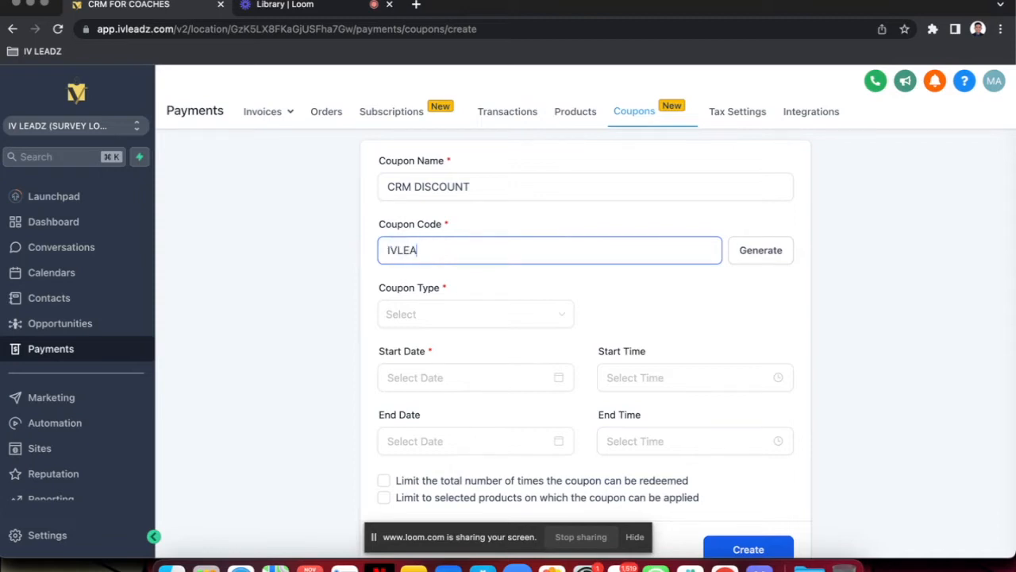
{"action": "type", "text": "DZCRM"}
Set the coupon type to Fixed Coupon with a discount of 1000 USD
{"action": "left_click", "coordinate": [485, 310]}
{"action": "left_click", "coordinate": [469, 313]}
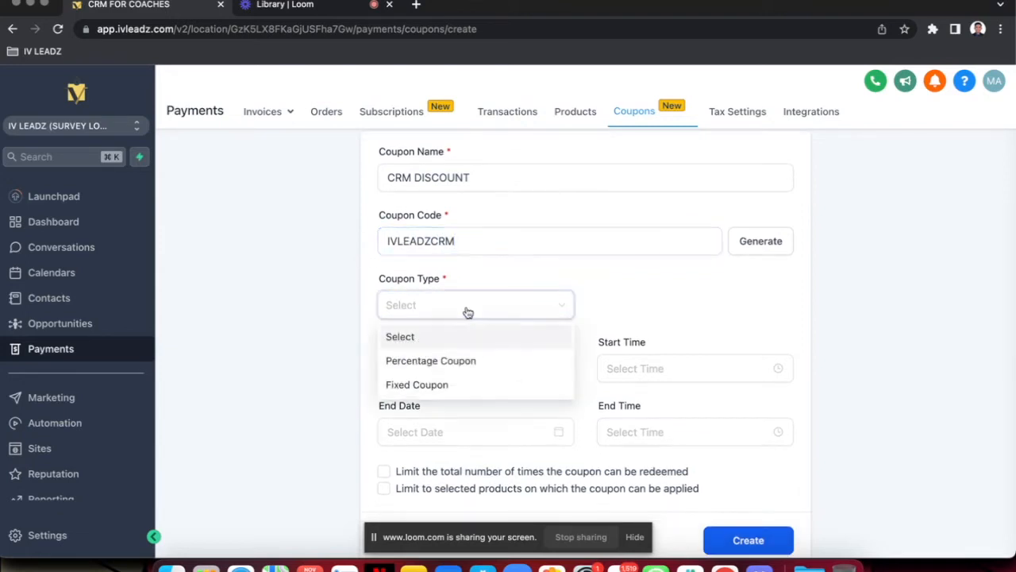
{"action": "left_click", "coordinate": [447, 385]}
{"action": "left_click", "coordinate": [651, 311]}
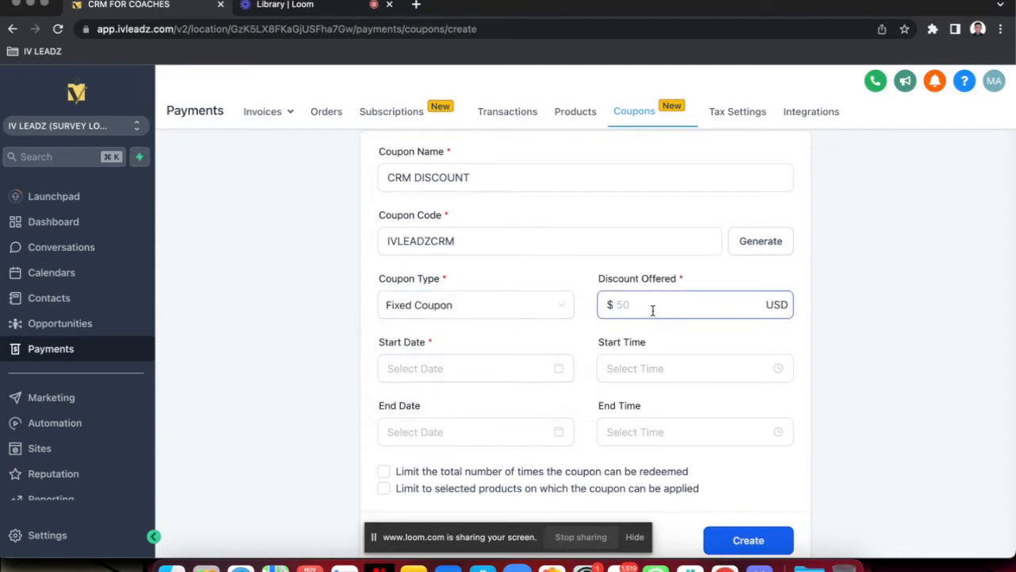
{"action": "type", "text": "1000"}
Set the coupon's start to November 3, 2022 at 5:00 PM
{"action": "scroll", "coordinate": [516, 342], "scroll_direction": "down", "scroll_amount": 1}
{"action": "left_click", "coordinate": [453, 335]}
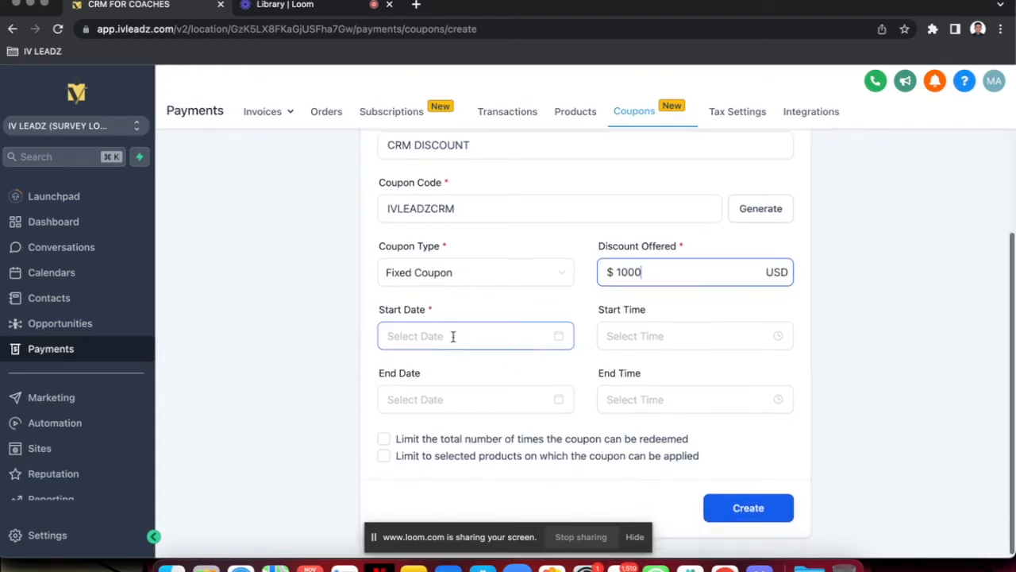
{"action": "scroll", "coordinate": [453, 336], "scroll_direction": "down", "scroll_amount": 1}
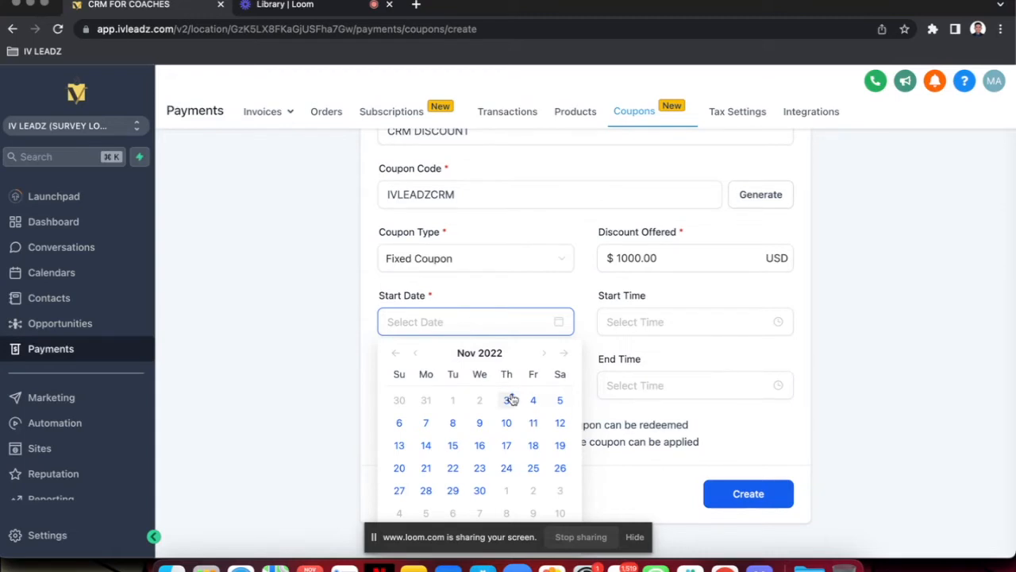
{"action": "left_click", "coordinate": [510, 399]}
{"action": "left_click", "coordinate": [672, 343]}
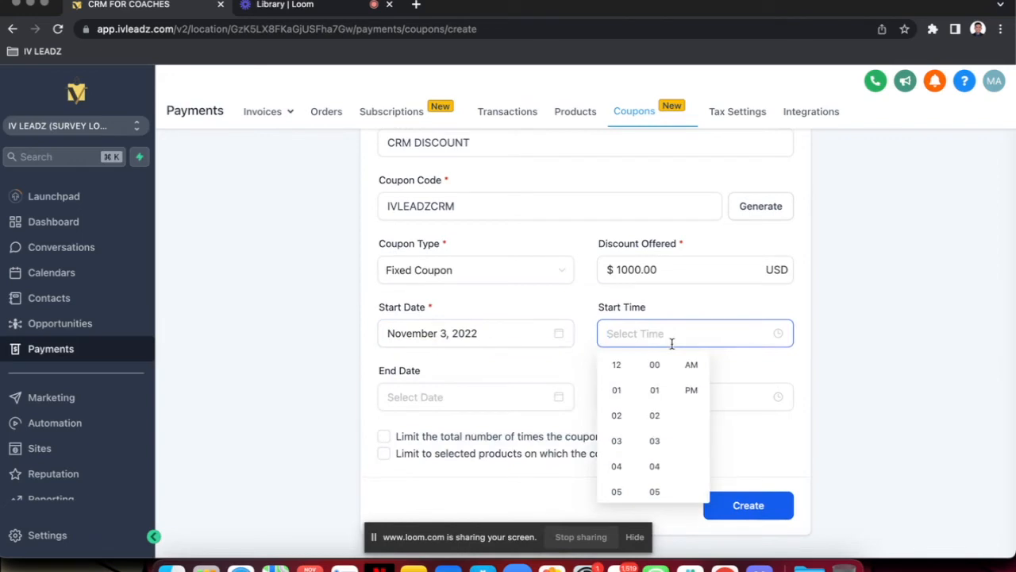
{"action": "scroll", "coordinate": [616, 468], "scroll_direction": "down", "scroll_amount": 5}
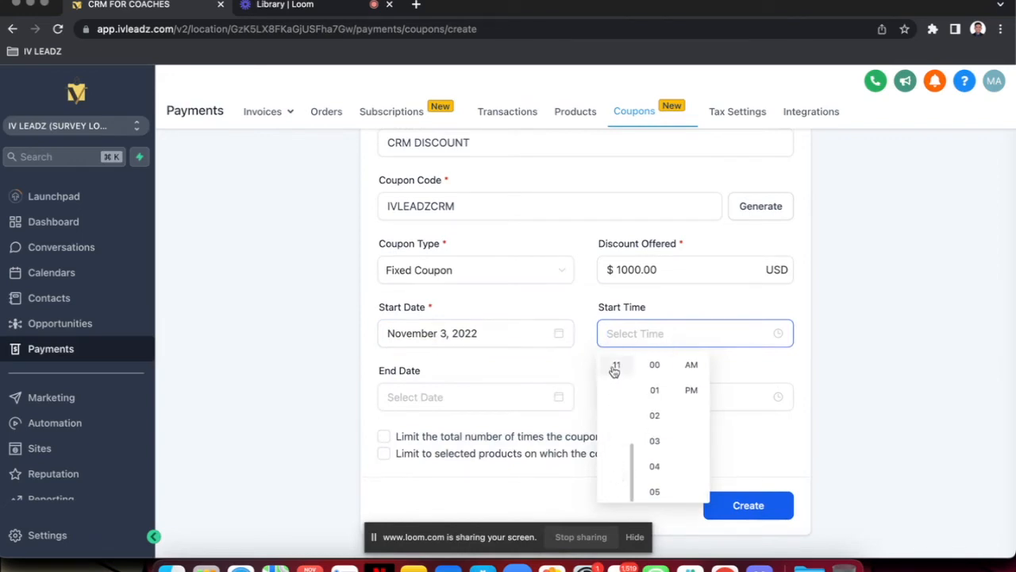
{"action": "scroll", "coordinate": [614, 375], "scroll_direction": "up", "scroll_amount": 3}
{"action": "scroll", "coordinate": [616, 373], "scroll_direction": "up", "scroll_amount": 2}
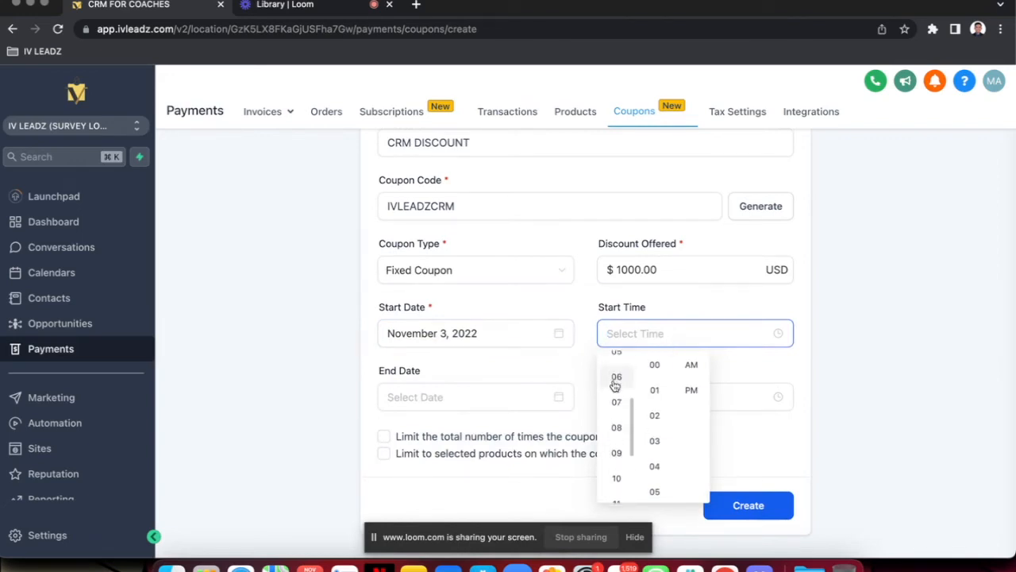
{"action": "left_click", "coordinate": [615, 394]}
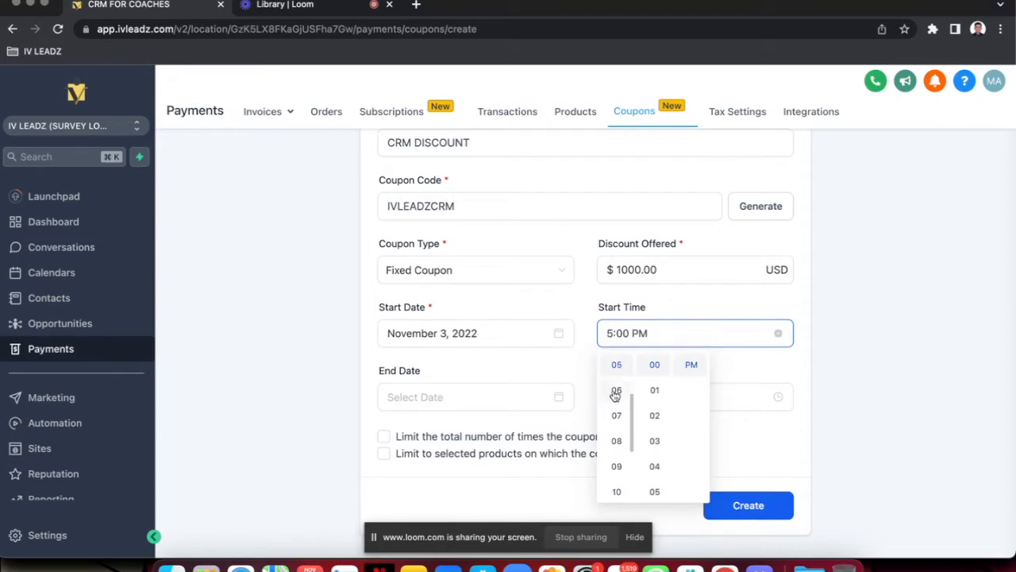
{"action": "left_click", "coordinate": [717, 371]}
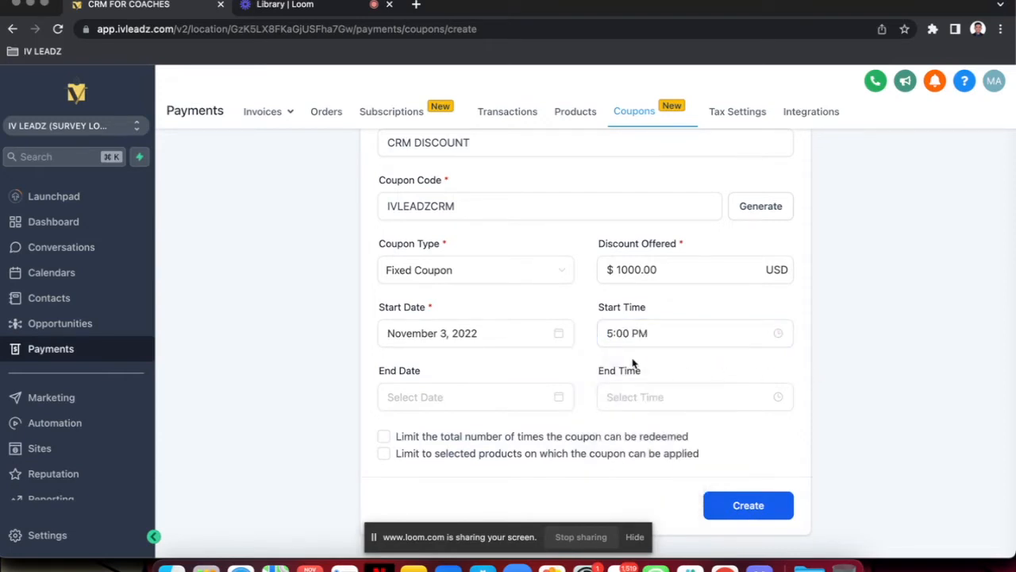
Set the coupon's end to November 7, 2022 at 5:00 PM
{"action": "left_click", "coordinate": [421, 400]}
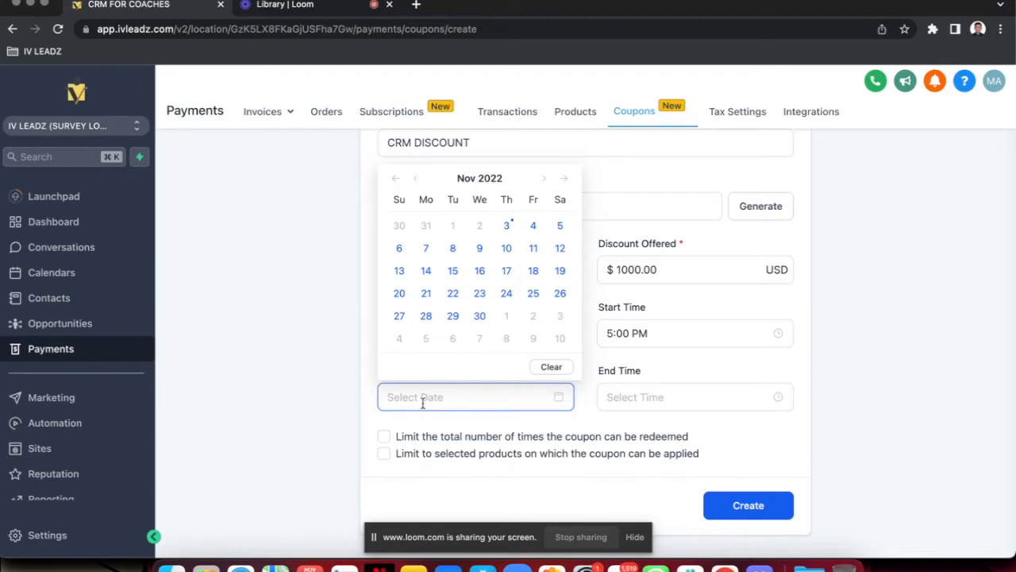
{"action": "left_click", "coordinate": [430, 251]}
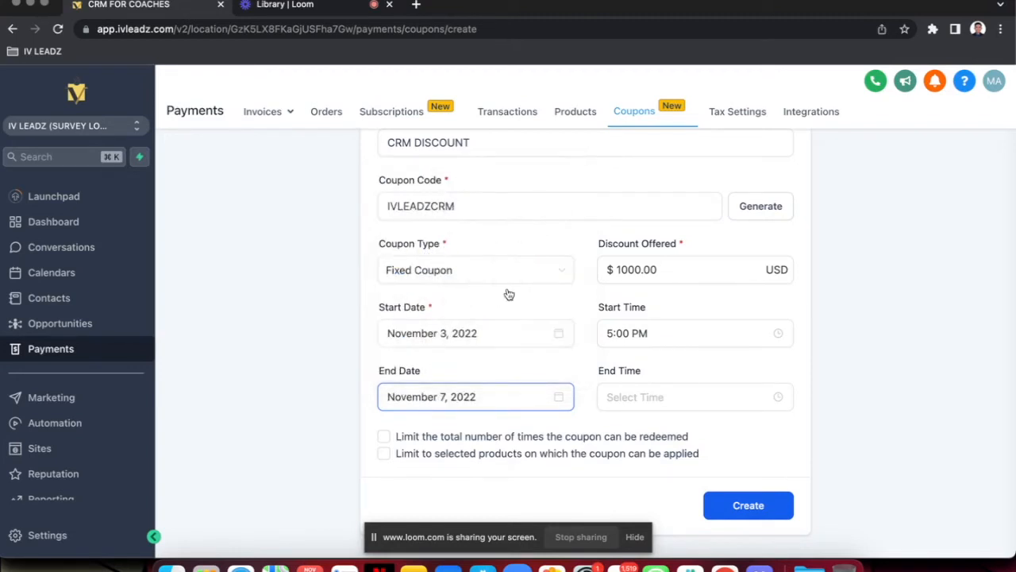
{"action": "left_click", "coordinate": [690, 392]}
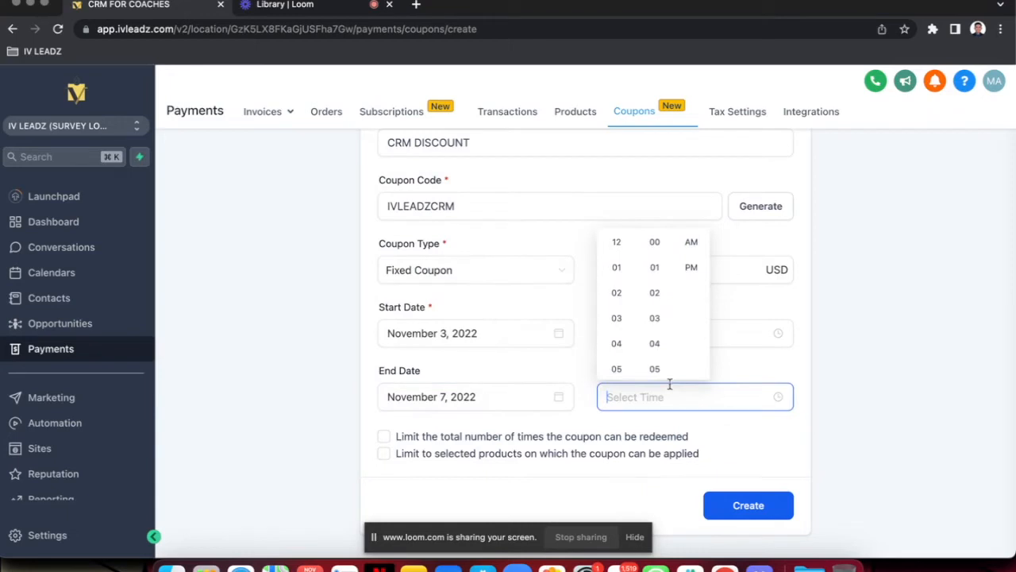
{"action": "left_click", "coordinate": [617, 361]}
{"action": "left_click", "coordinate": [703, 250]}
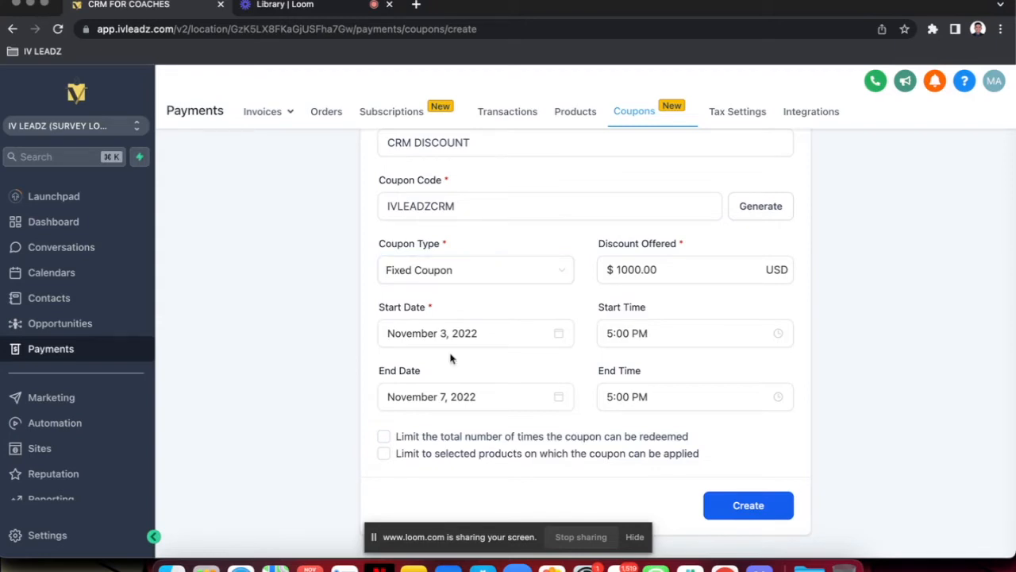
Limit the coupon to selected products and look through the list of available products
{"action": "left_click", "coordinate": [383, 454]}
{"action": "scroll", "coordinate": [467, 473], "scroll_direction": "down", "scroll_amount": 2}
{"action": "left_click", "coordinate": [442, 433]}
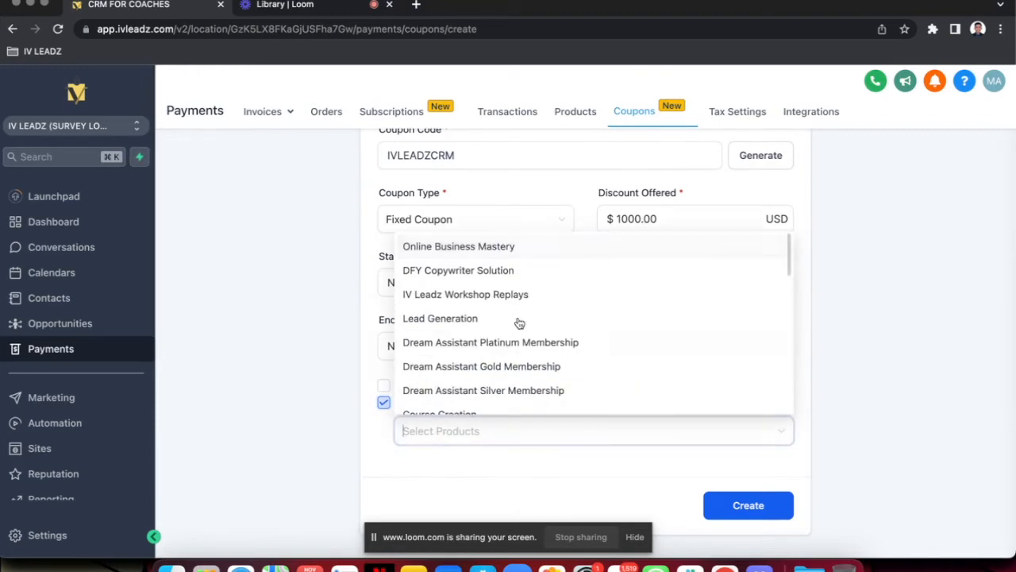
{"action": "scroll", "coordinate": [519, 322], "scroll_direction": "down", "scroll_amount": 2}
{"action": "scroll", "coordinate": [545, 281], "scroll_direction": "up", "scroll_amount": 5}
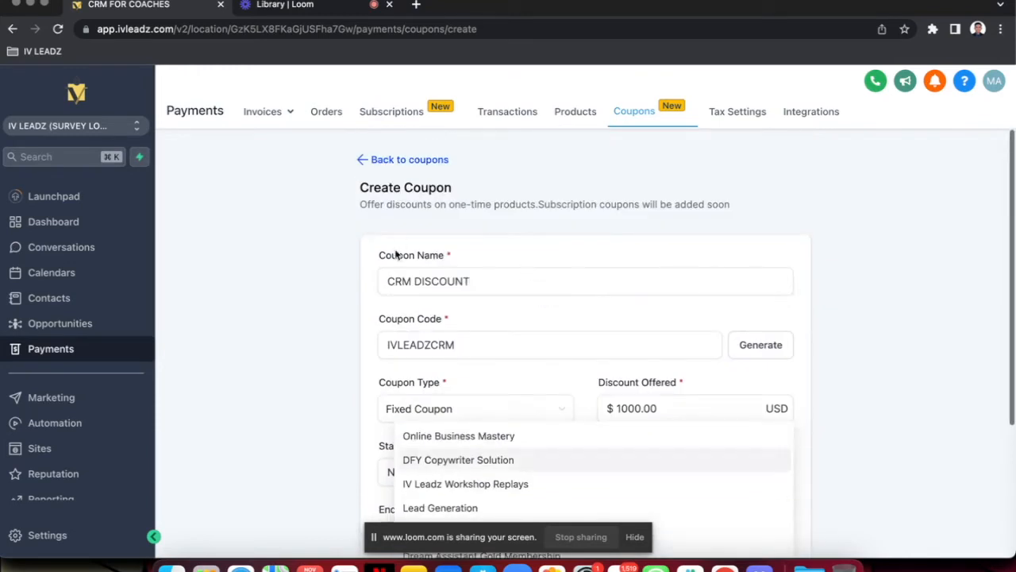
{"action": "scroll", "coordinate": [603, 365], "scroll_direction": "down", "scroll_amount": 1}
{"action": "left_click", "coordinate": [660, 374]}
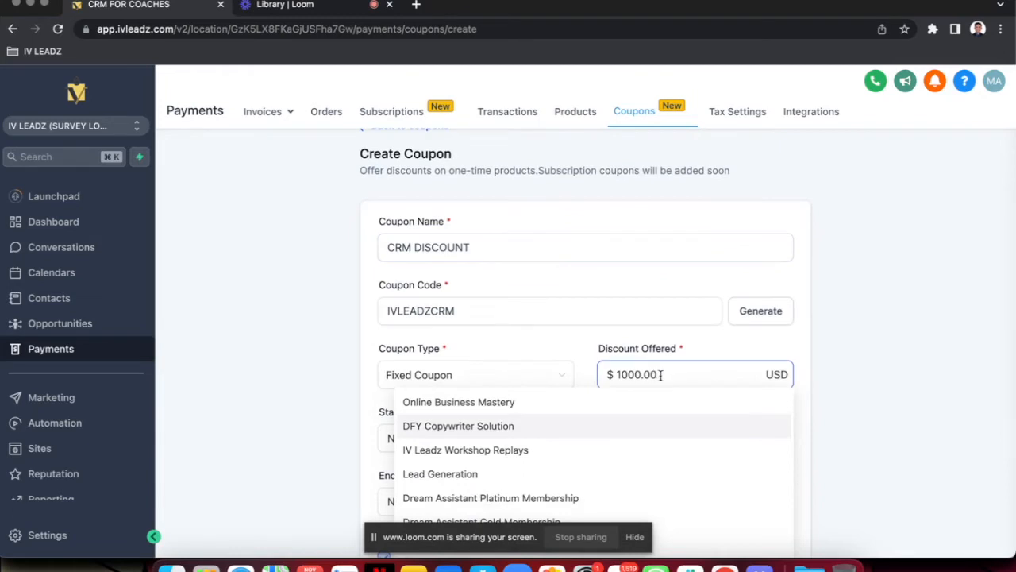
{"action": "left_click", "coordinate": [605, 358]}
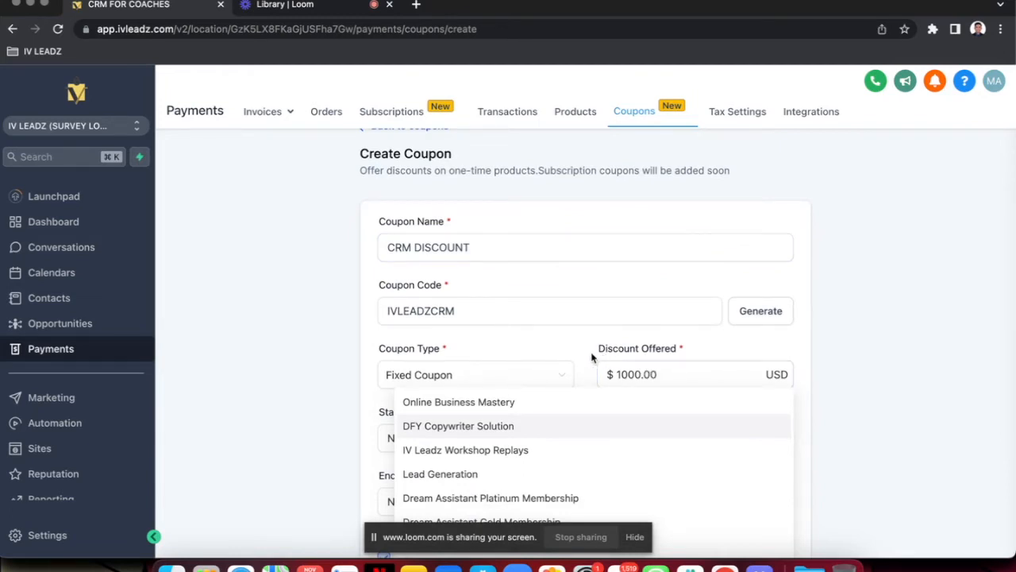
{"action": "left_click", "coordinate": [592, 357]}
Rename the coupon as DREAM ASSISTANT and change its code to HIREYOURDA
{"action": "left_click", "coordinate": [514, 246]}
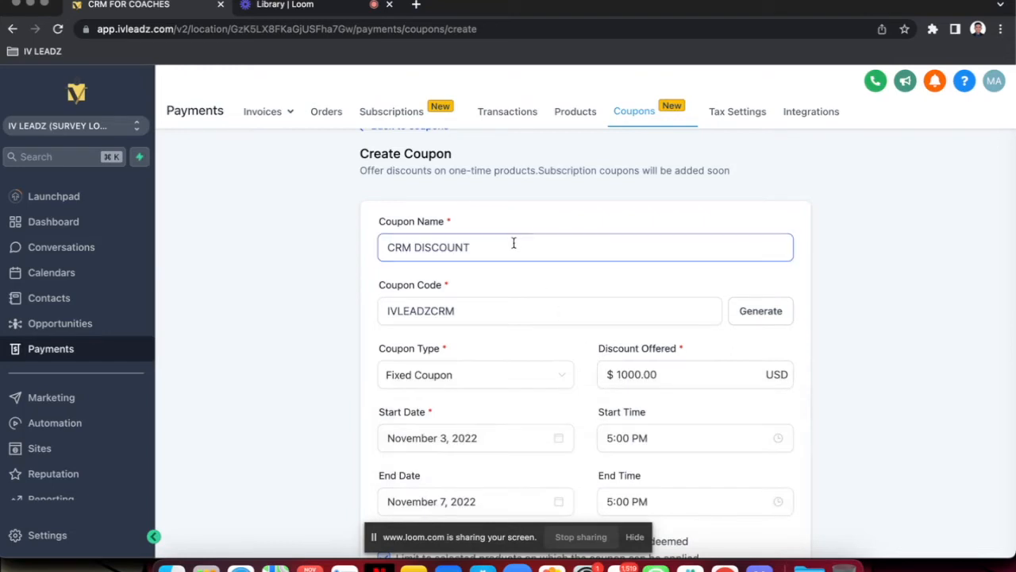
{"action": "triple_click", "coordinate": [513, 248]}
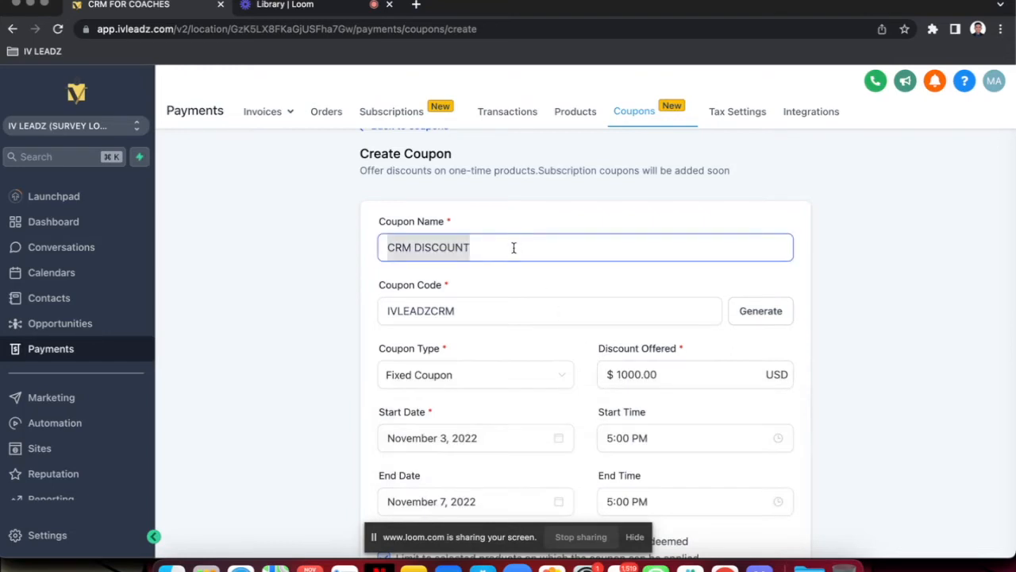
{"action": "type", "text": "DREAM A"}
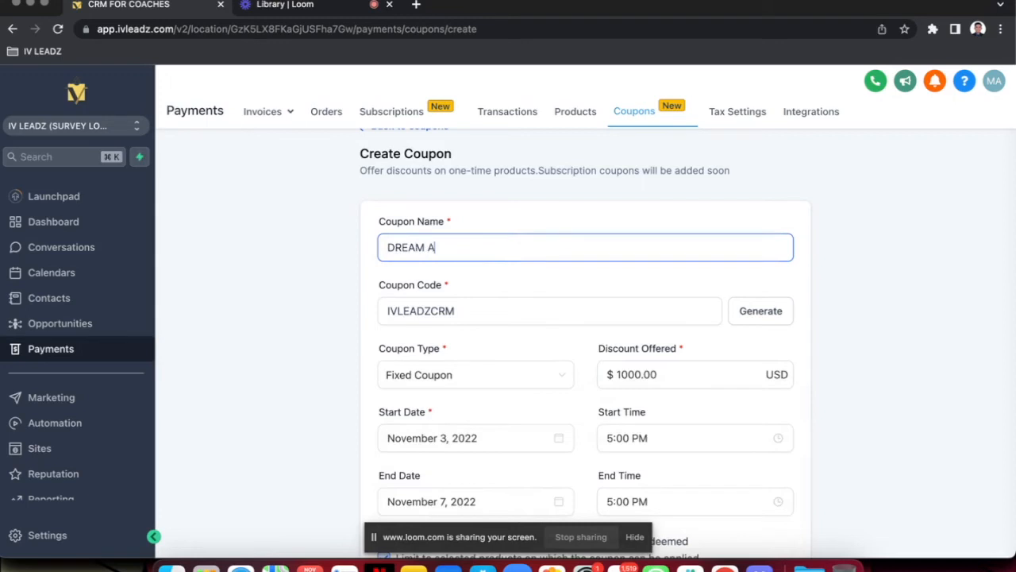
{"action": "type", "text": "SSISTANT"}
{"action": "left_click_drag", "start_coordinate": [482, 307], "coordinate": [347, 315]}
{"action": "type", "text": "DA"}
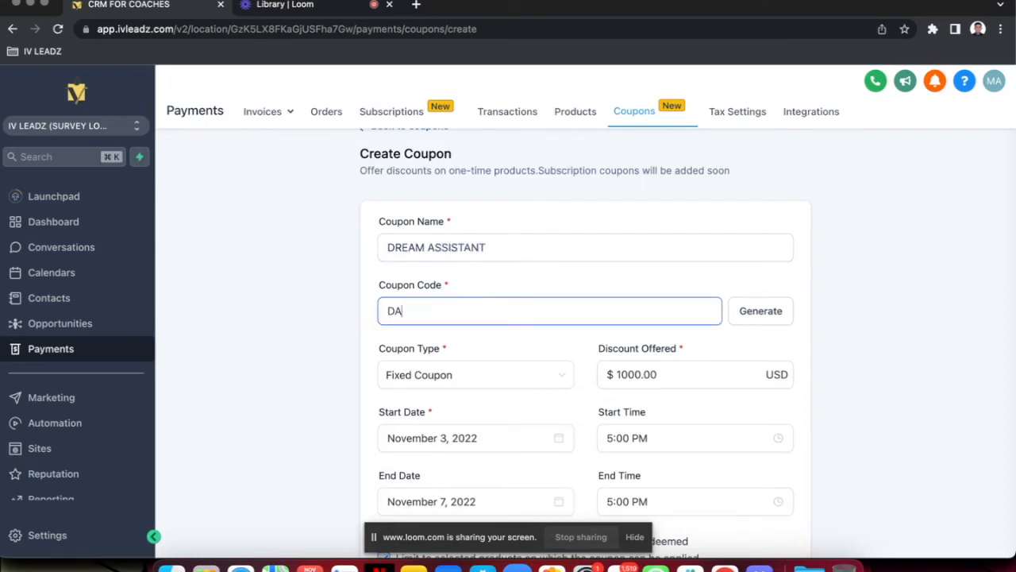
{"action": "key", "text": "super+a"}
{"action": "type", "text": "HIREYOURDA"}
Apply the coupon only to Dream Assistant Platinum Membership and create the coupon
{"action": "scroll", "coordinate": [488, 397], "scroll_direction": "down", "scroll_amount": 3}
{"action": "left_click", "coordinate": [486, 429]}
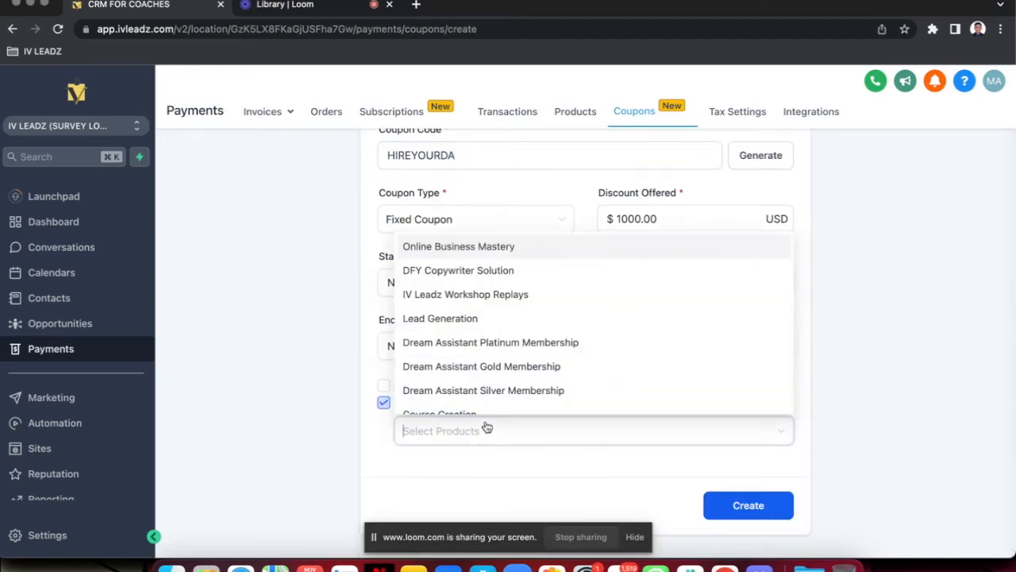
{"action": "scroll", "coordinate": [493, 318], "scroll_direction": "down", "scroll_amount": 1}
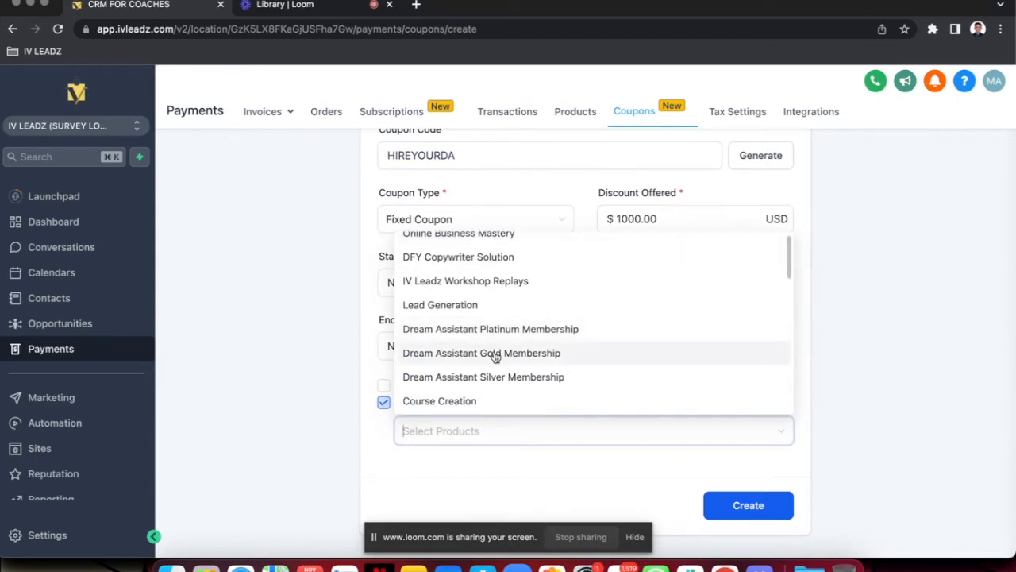
{"action": "scroll", "coordinate": [493, 355], "scroll_direction": "down", "scroll_amount": 1}
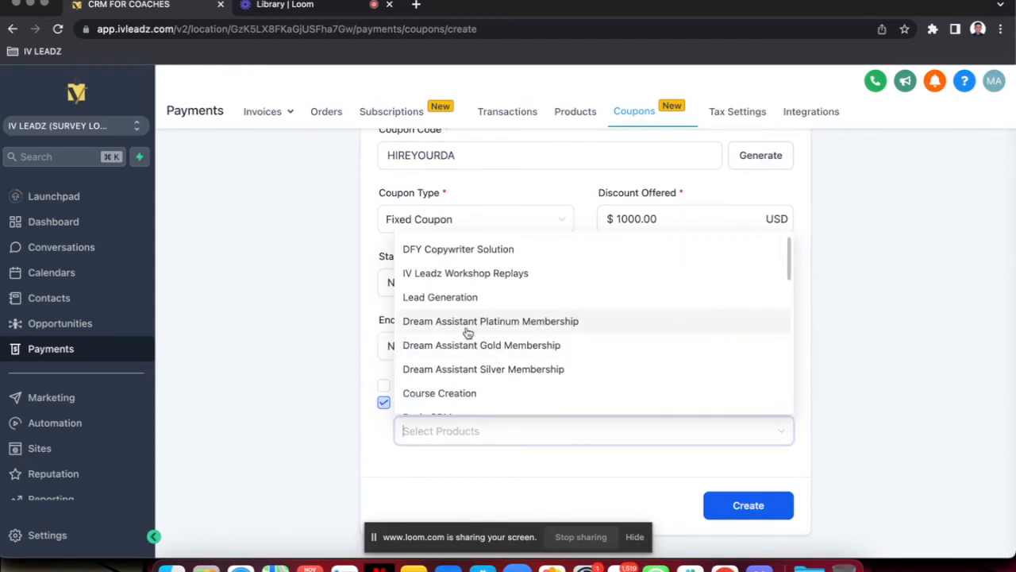
{"action": "left_click", "coordinate": [469, 332]}
{"action": "left_click", "coordinate": [853, 488]}
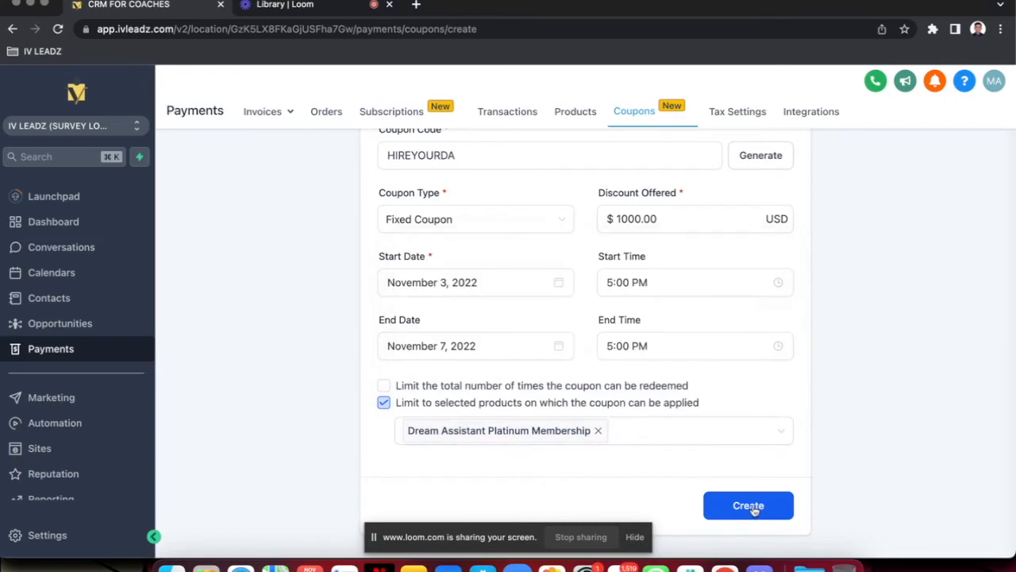
{"action": "left_click", "coordinate": [737, 508]}
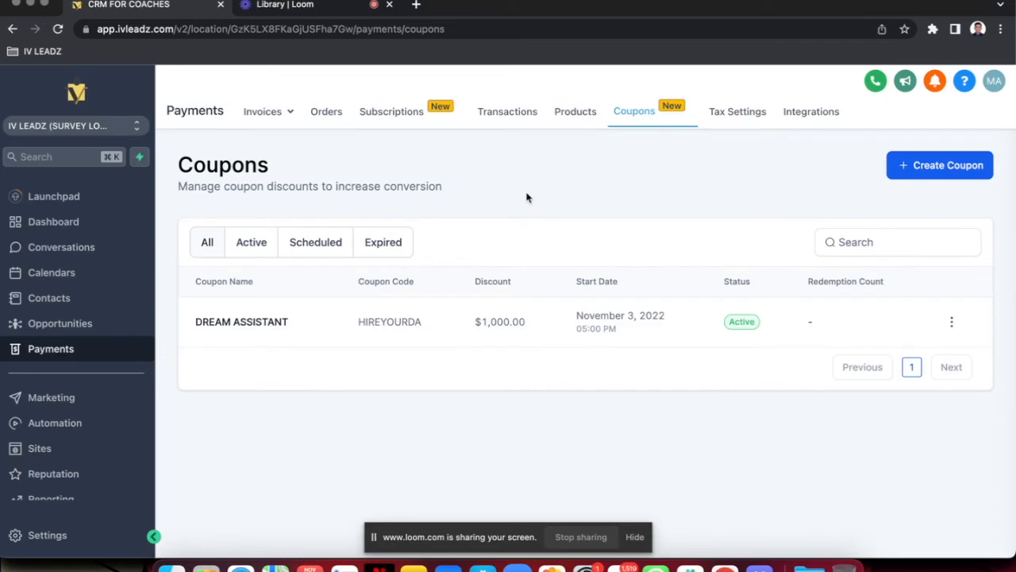
Load ivleadz.com/dreamassistant in a new tab and open the form for getting started with the Dream Assistant Program
{"action": "left_click", "coordinate": [416, 5]}
{"action": "type", "text": "i"}
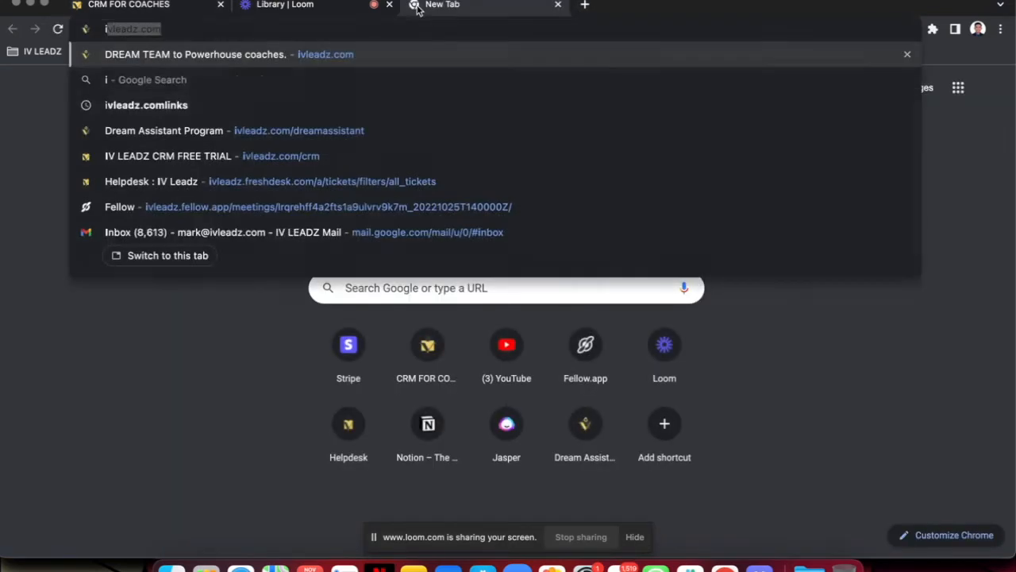
{"action": "type", "text": "vleadz.com/dreamassistant"}
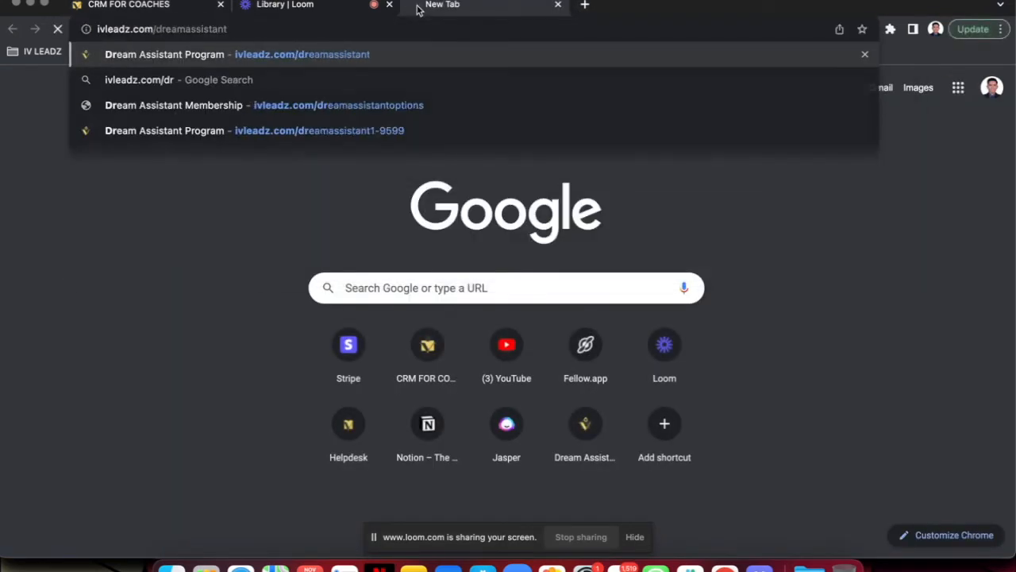
{"action": "key", "text": "Return"}
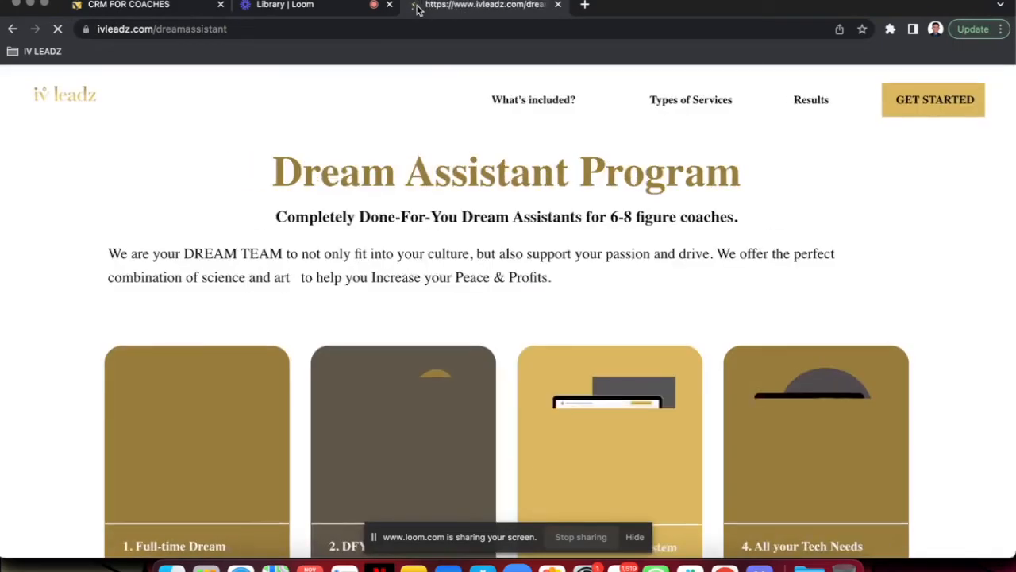
{"action": "left_click", "coordinate": [938, 110]}
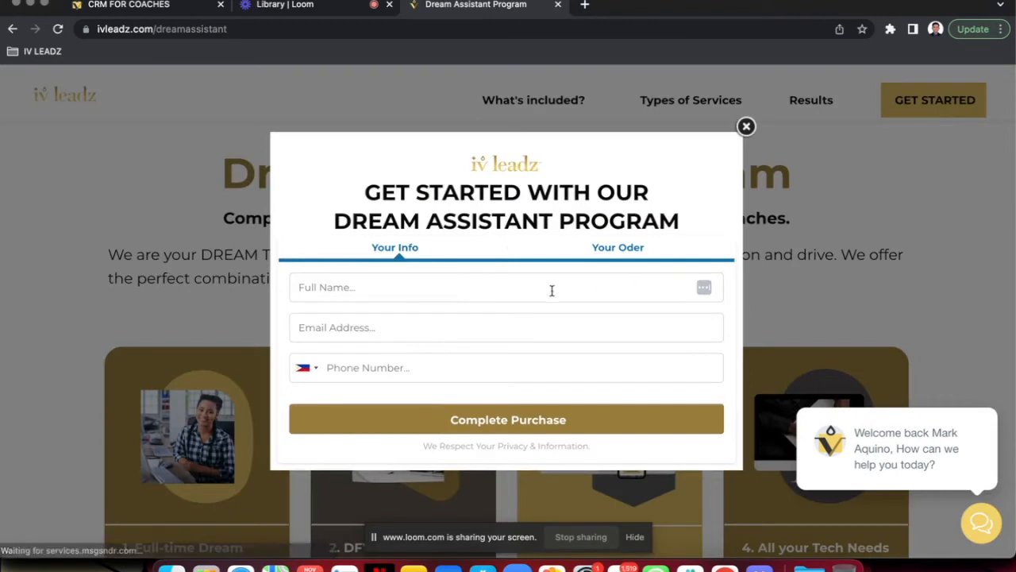
Fill in the customer's full name and e-mail address in the Dream Assistant Program form
{"action": "left_click", "coordinate": [489, 290]}
{"action": "left_click", "coordinate": [427, 326]}
{"action": "left_click", "coordinate": [400, 329]}
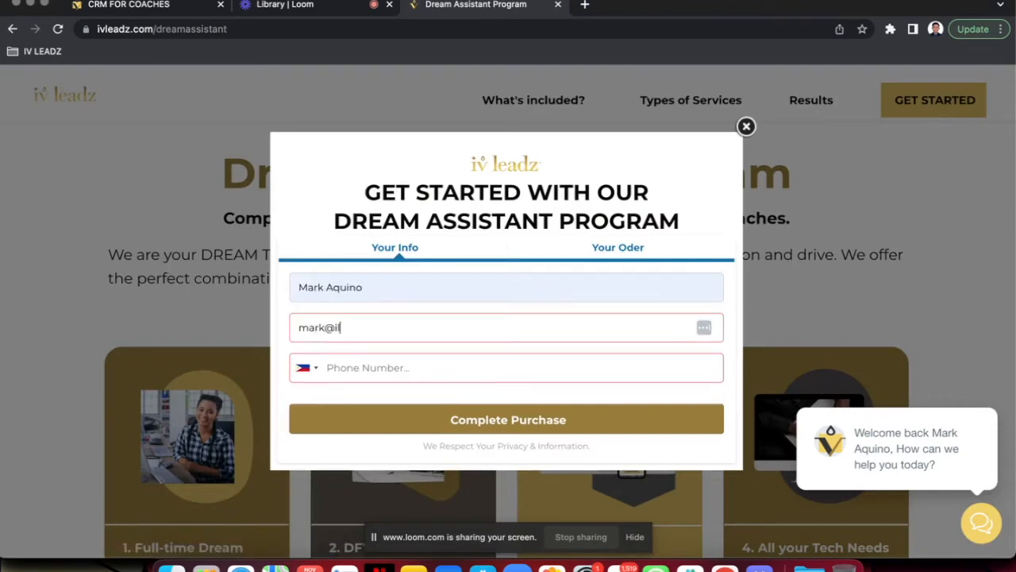
Set the phone country to United States, enter the customer's phone number and submit the contact details
{"action": "left_click", "coordinate": [371, 371]}
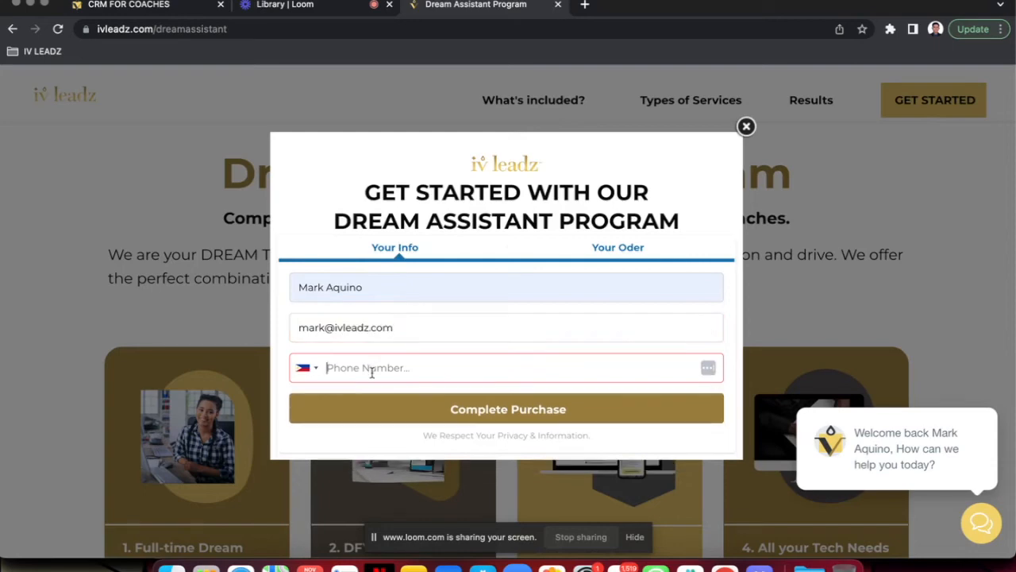
{"action": "left_click", "coordinate": [308, 367]}
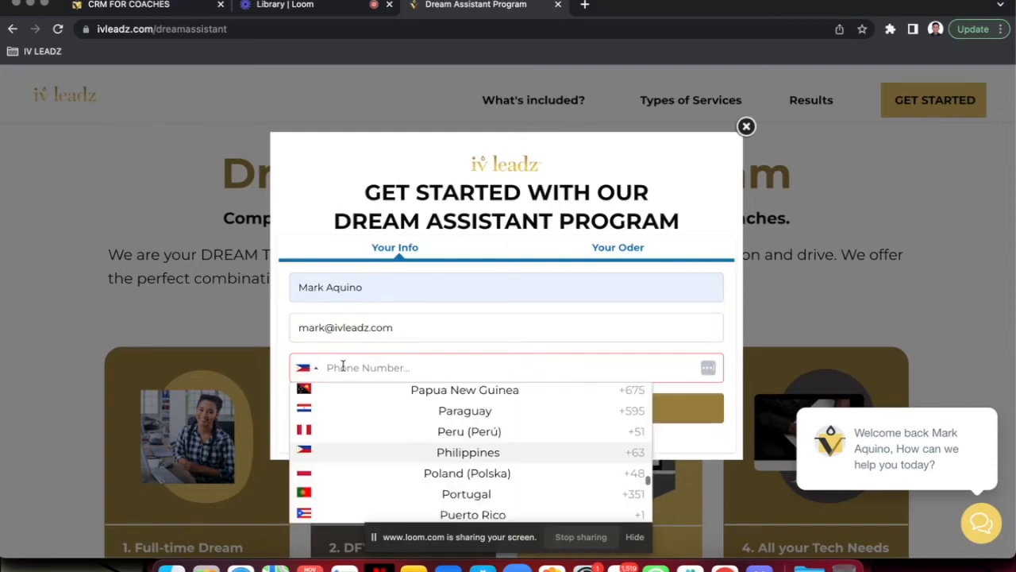
{"action": "scroll", "coordinate": [359, 388], "scroll_direction": "up", "scroll_amount": 10}
{"action": "scroll", "coordinate": [363, 393], "scroll_direction": "up", "scroll_amount": 10}
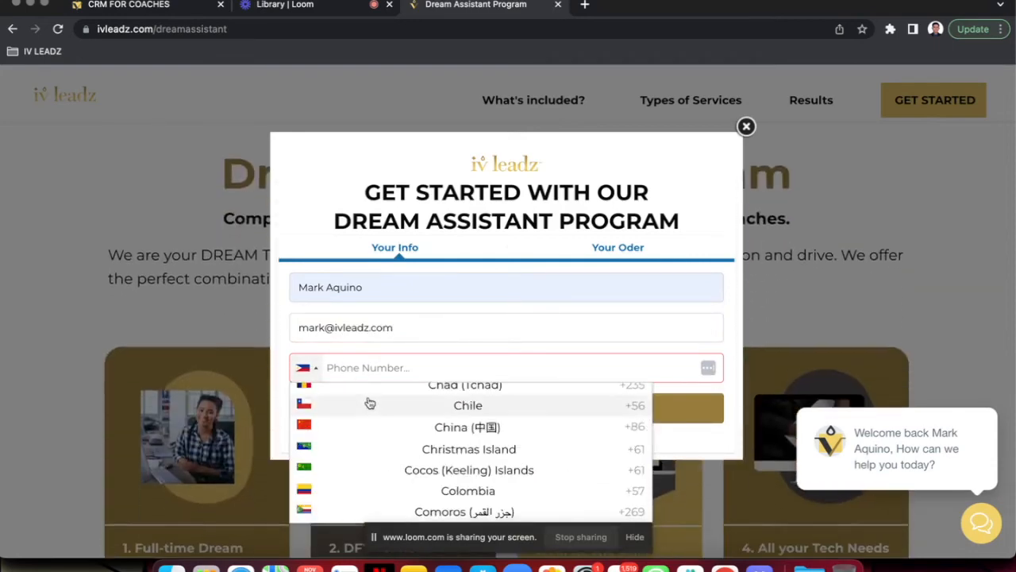
{"action": "left_click", "coordinate": [354, 393]}
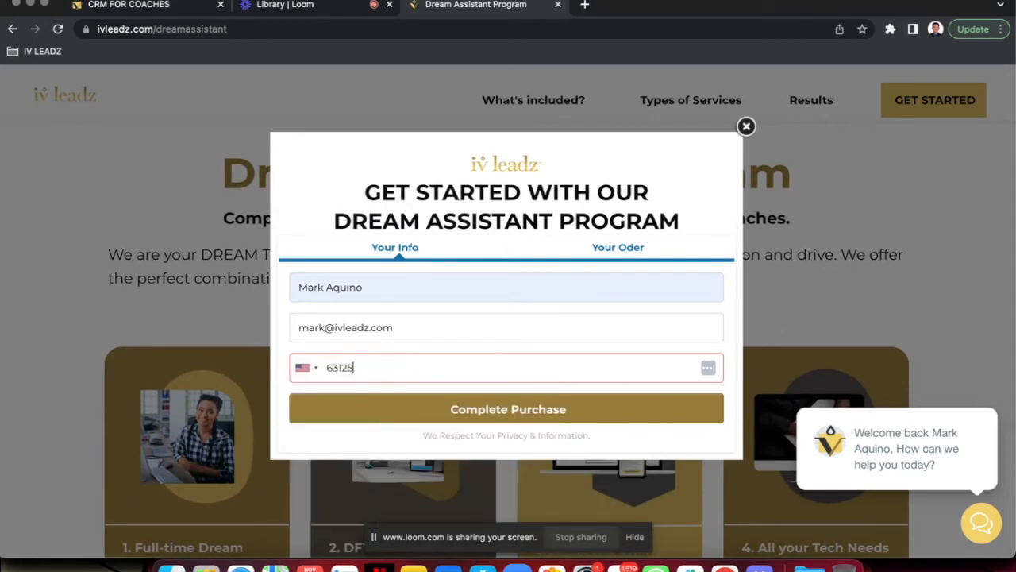
{"action": "left_click", "coordinate": [439, 419]}
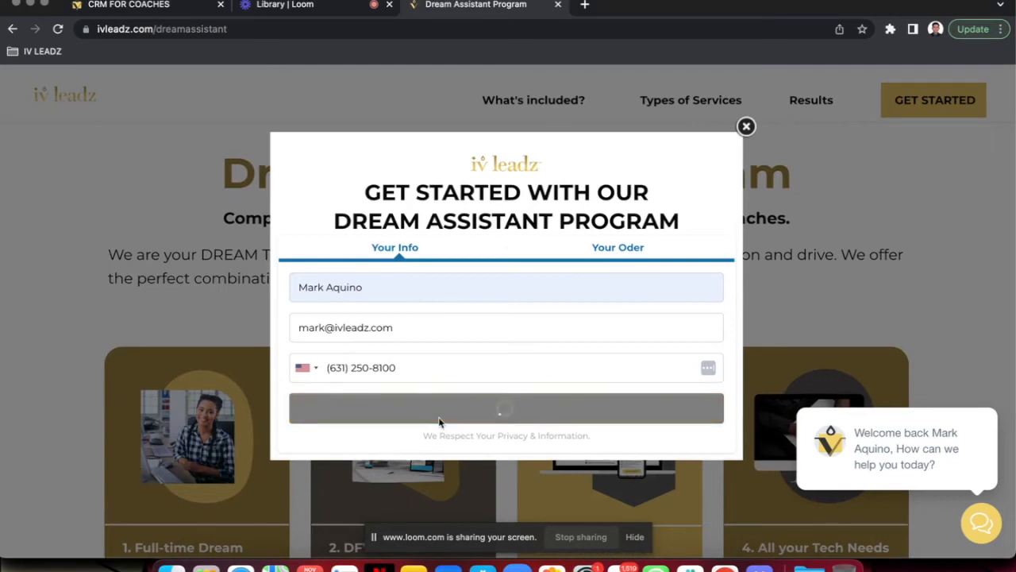
Copy the coupon code HIREYOURDA from the CRM's coupon list and try to apply it to the Silver Membership (month-to-month) order
{"action": "scroll", "coordinate": [606, 288], "scroll_direction": "down", "scroll_amount": 2}
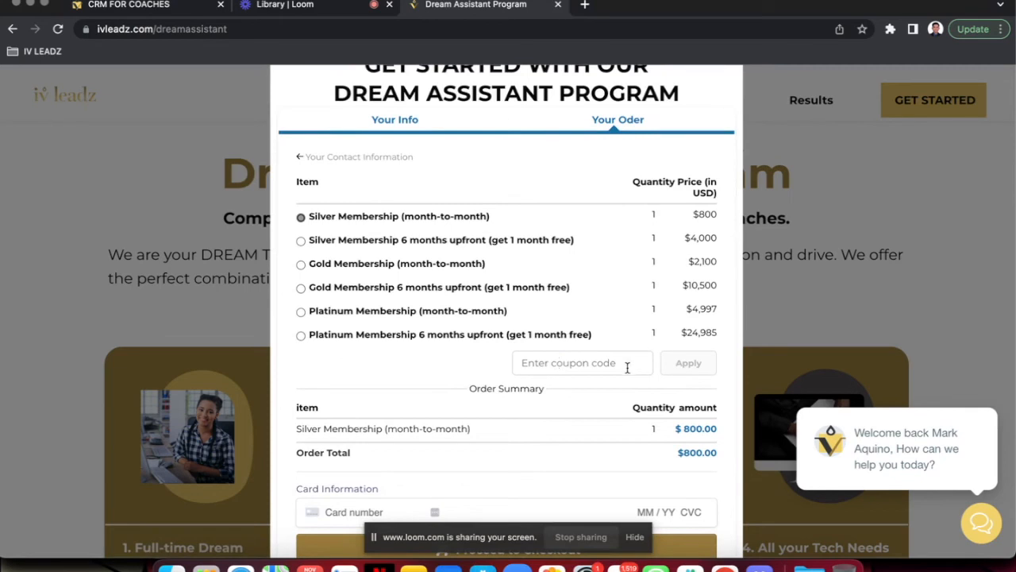
{"action": "left_click", "coordinate": [162, 4]}
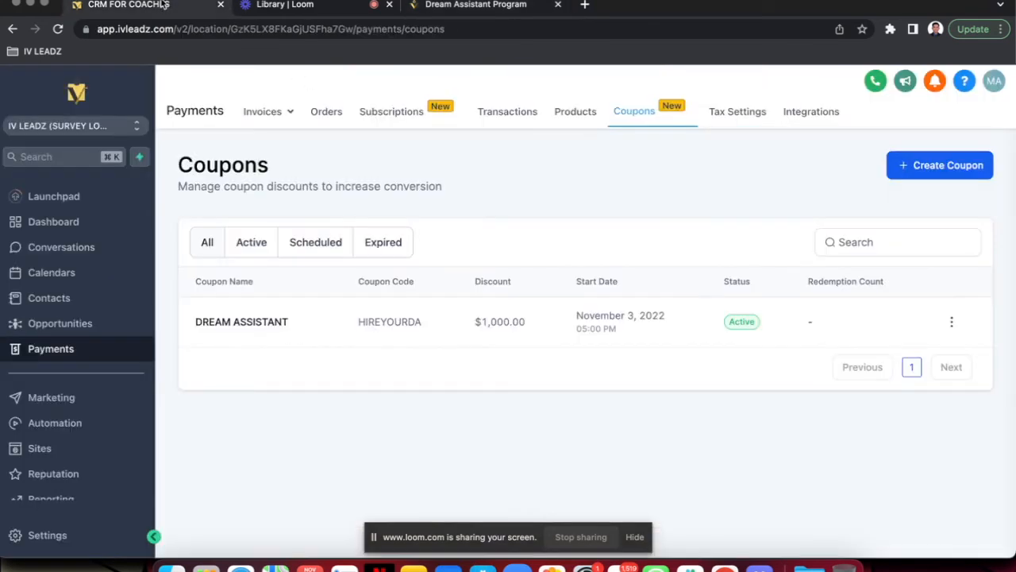
{"action": "left_click_drag", "start_coordinate": [352, 322], "coordinate": [454, 322]}
{"action": "key", "text": "super+c"}
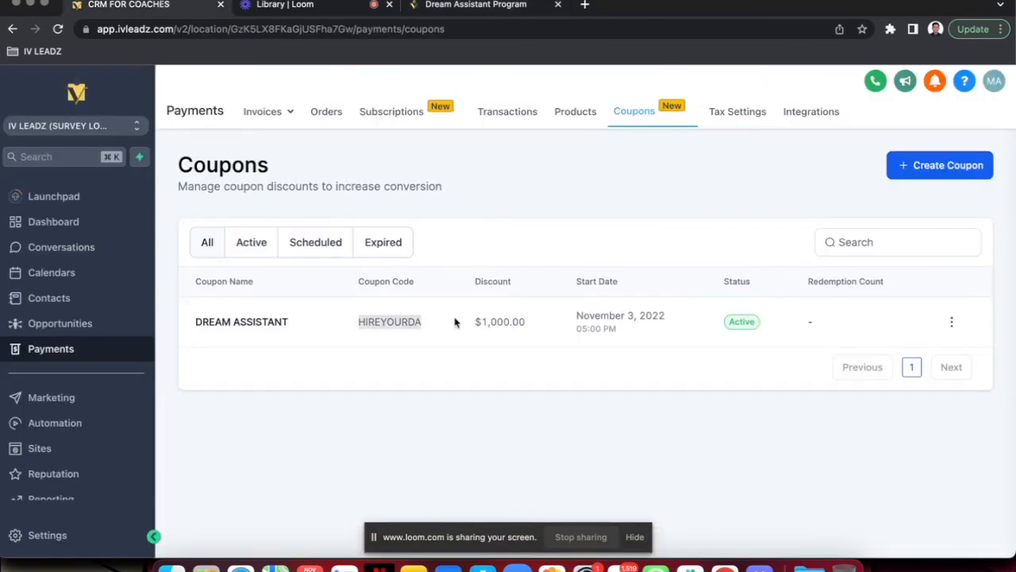
{"action": "left_click", "coordinate": [424, 13]}
{"action": "left_click", "coordinate": [597, 355]}
{"action": "key", "text": "super+v"}
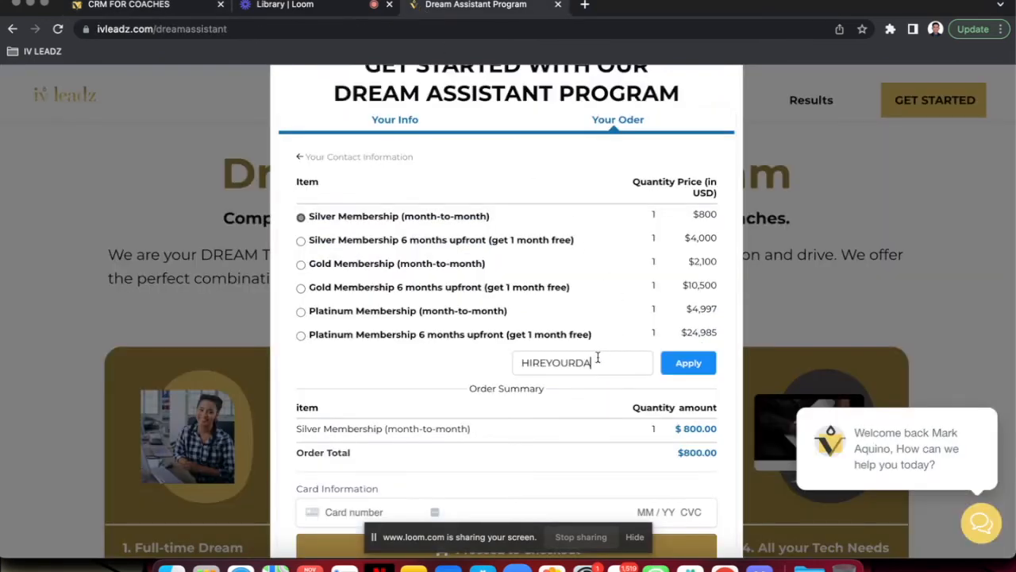
{"action": "left_click", "coordinate": [704, 371]}
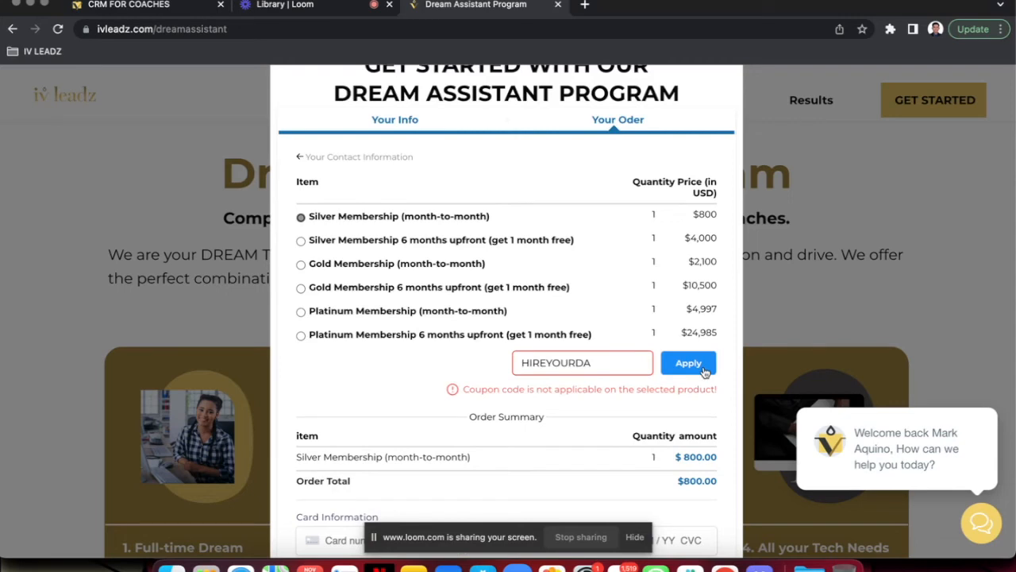
Select Platinum Membership 6 months upfront, apply the coupon code HIREYOURDA and review the order summary
{"action": "left_click", "coordinate": [300, 335]}
{"action": "left_click", "coordinate": [616, 357]}
{"action": "key", "text": "super+v"}
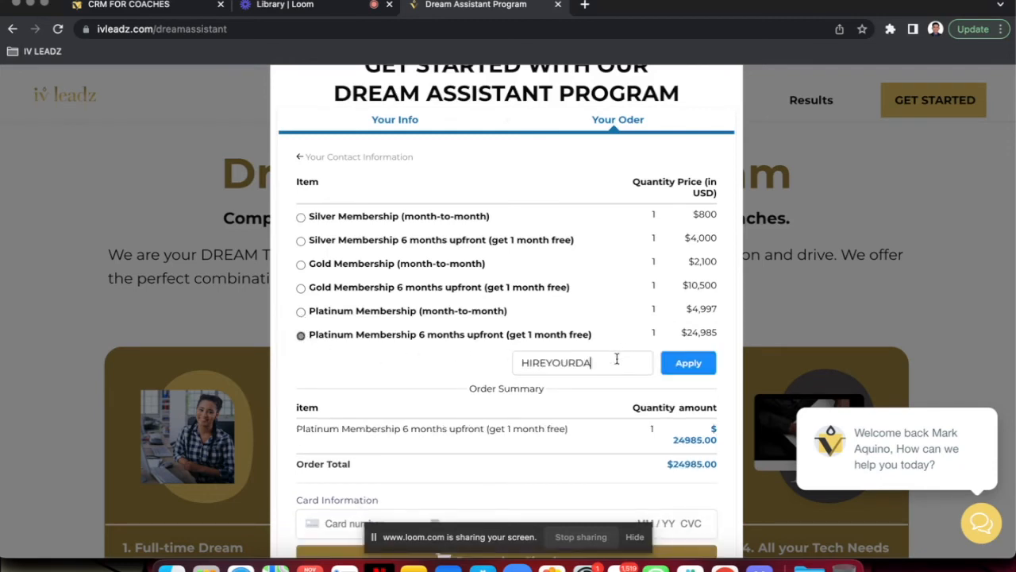
{"action": "left_click", "coordinate": [687, 363]}
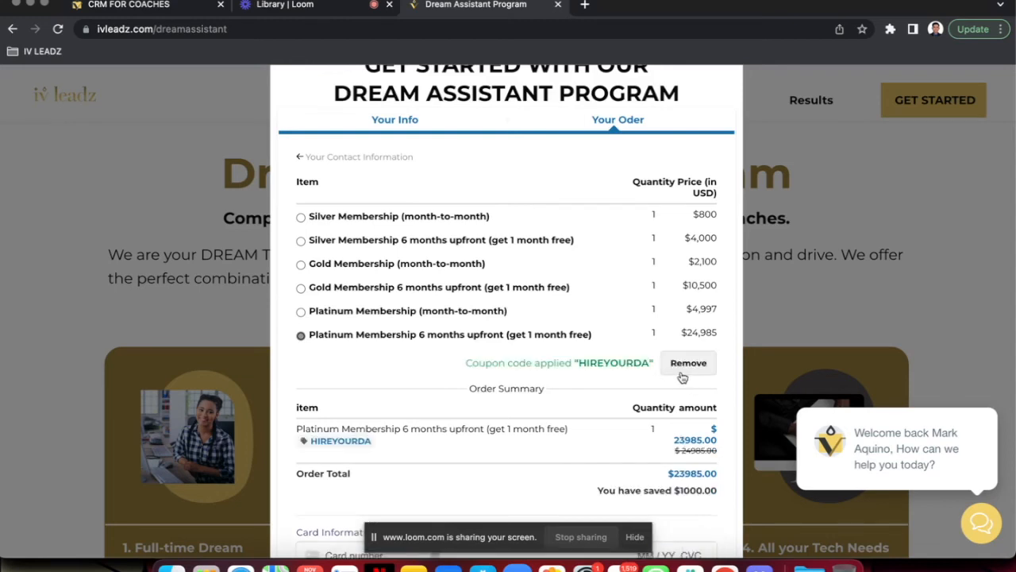
{"action": "scroll", "coordinate": [561, 367], "scroll_direction": "down", "scroll_amount": 1}
{"action": "scroll", "coordinate": [561, 368], "scroll_direction": "down", "scroll_amount": 1}
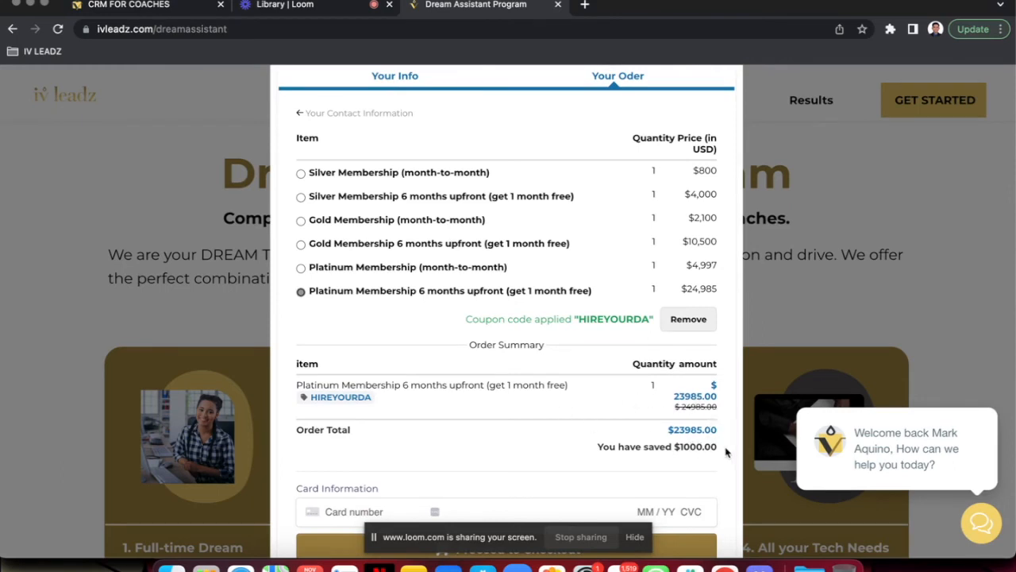
Check the coupon's discount amount in the CRM's coupon list against the order form's savings
{"action": "left_click", "coordinate": [198, 5]}
{"action": "left_click_drag", "start_coordinate": [539, 332], "coordinate": [432, 332]}
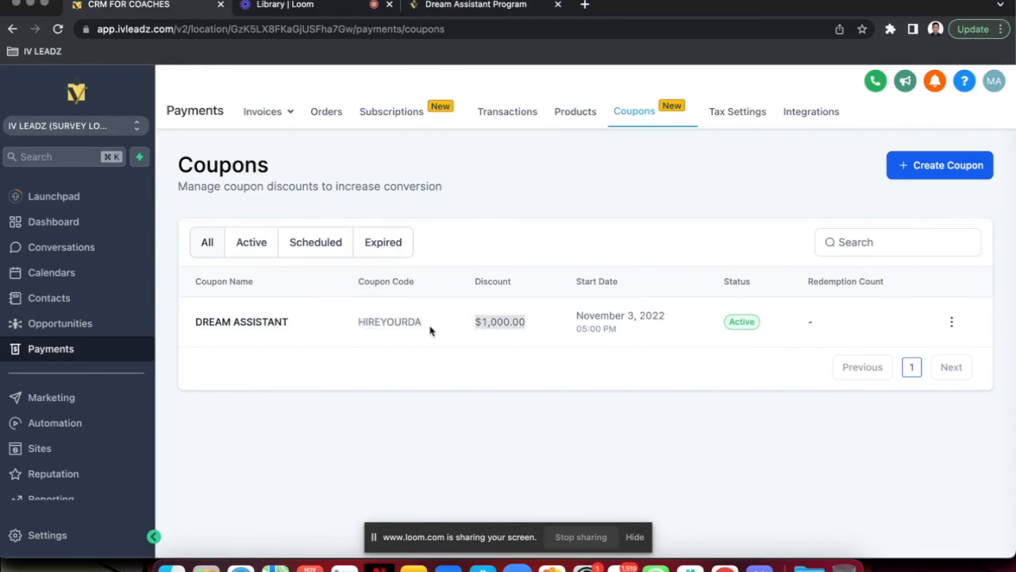
{"action": "left_click", "coordinate": [447, 8]}
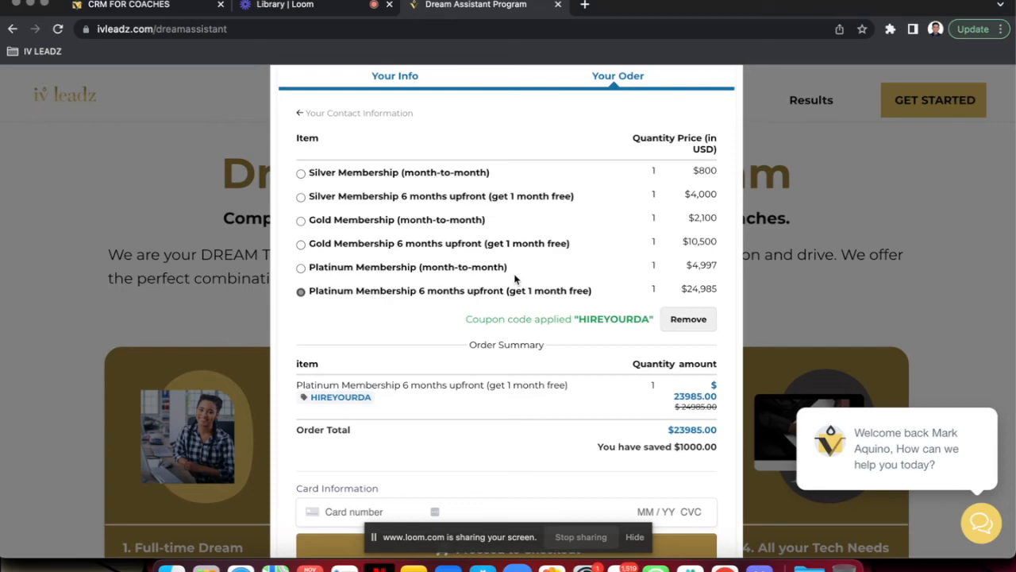
Open the DREAM ASSISTANT coupon for editing in the CRM and remove its limit to selected products
{"action": "left_click", "coordinate": [163, 6]}
{"action": "left_click", "coordinate": [953, 322]}
{"action": "left_click", "coordinate": [936, 374]}
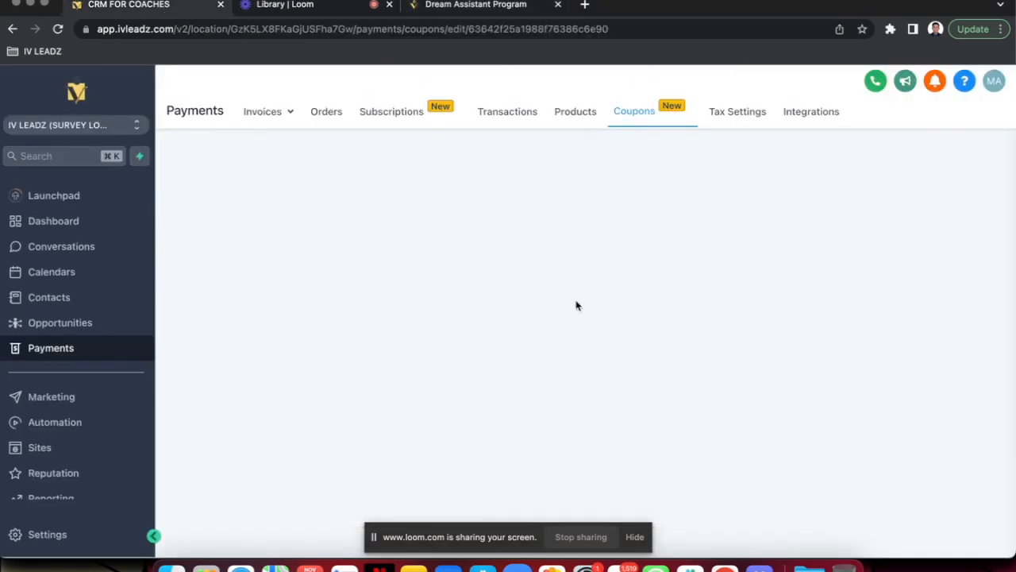
{"action": "scroll", "coordinate": [544, 390], "scroll_direction": "down", "scroll_amount": 3}
{"action": "left_click", "coordinate": [385, 401]}
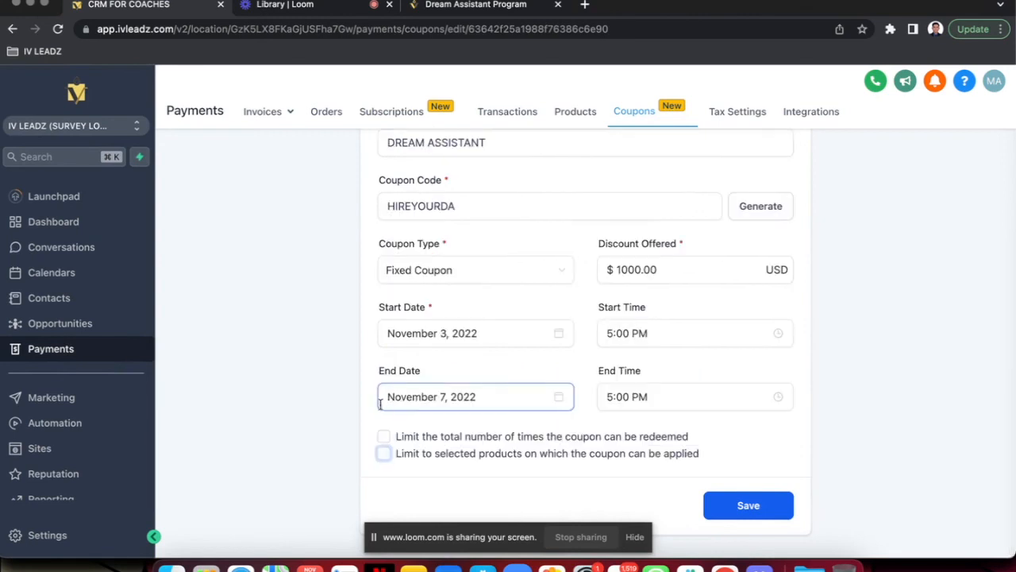